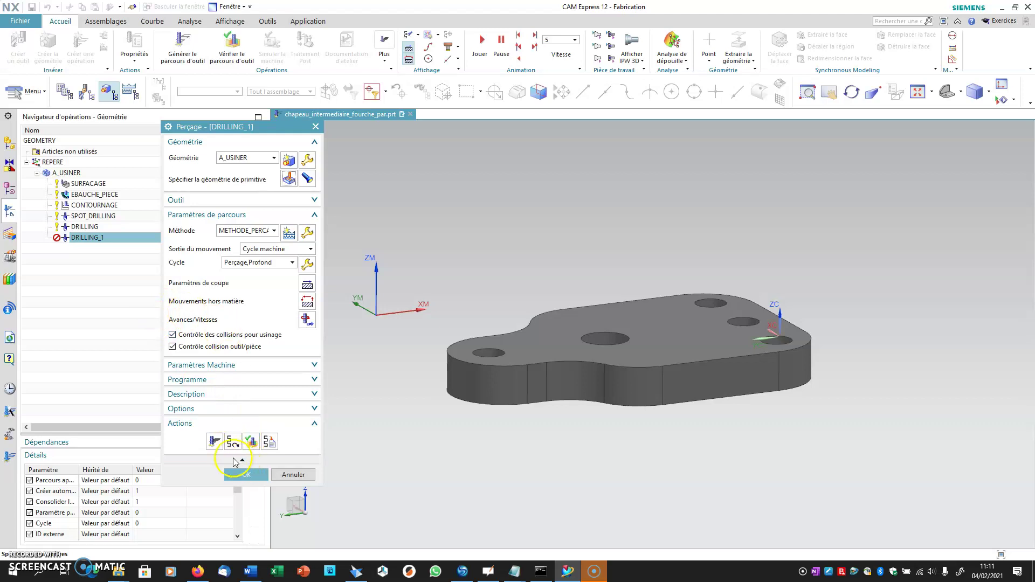
# Generate the tool path of the DRILLING_1 operation and accept the operation
pyautogui.click(214, 442)
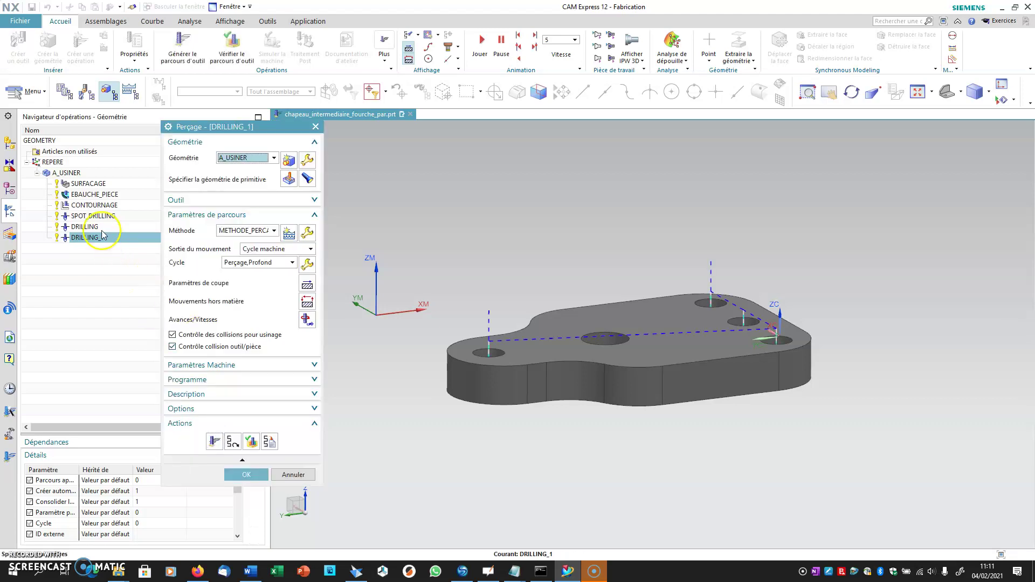
pyautogui.click(244, 473)
# Examine the DRILLING and DRILLING_1 tool paths, including how far they extend below the part
pyautogui.click(85, 217)
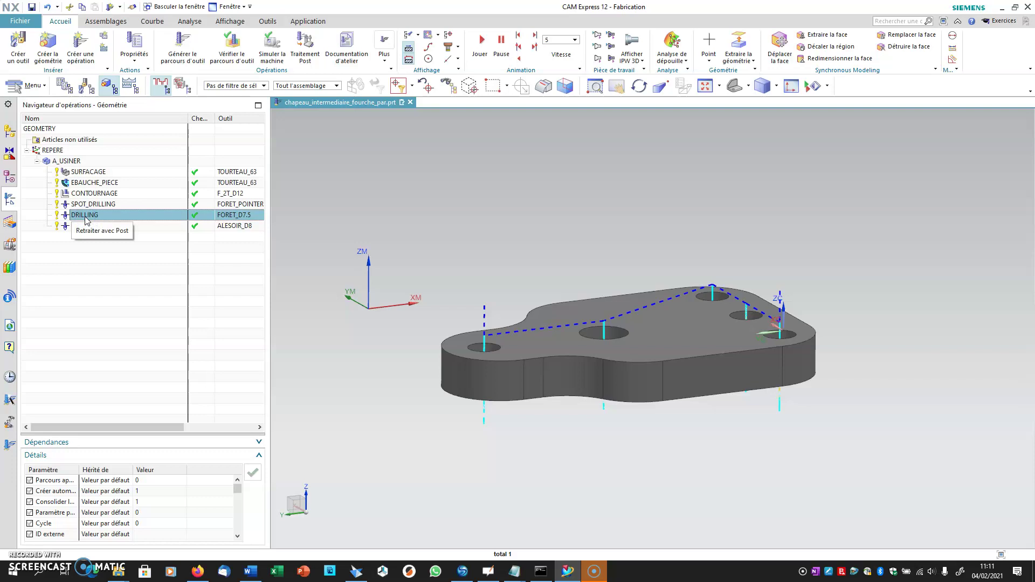
pyautogui.moveTo(530, 482); pyautogui.dragTo(512, 469, button='middle')
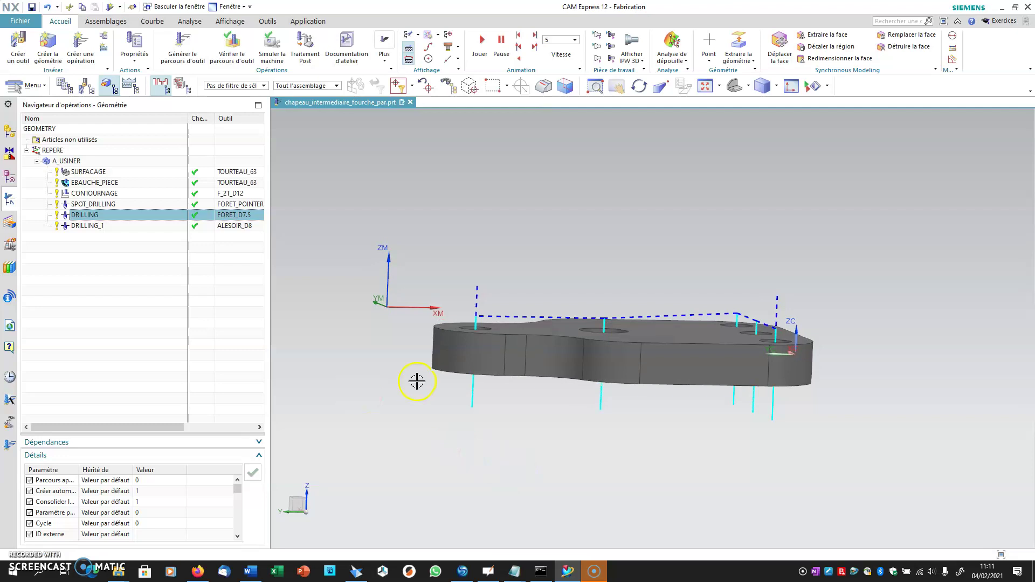
pyautogui.scroll(5, 431, 383)
pyautogui.scroll(4, 468, 392)
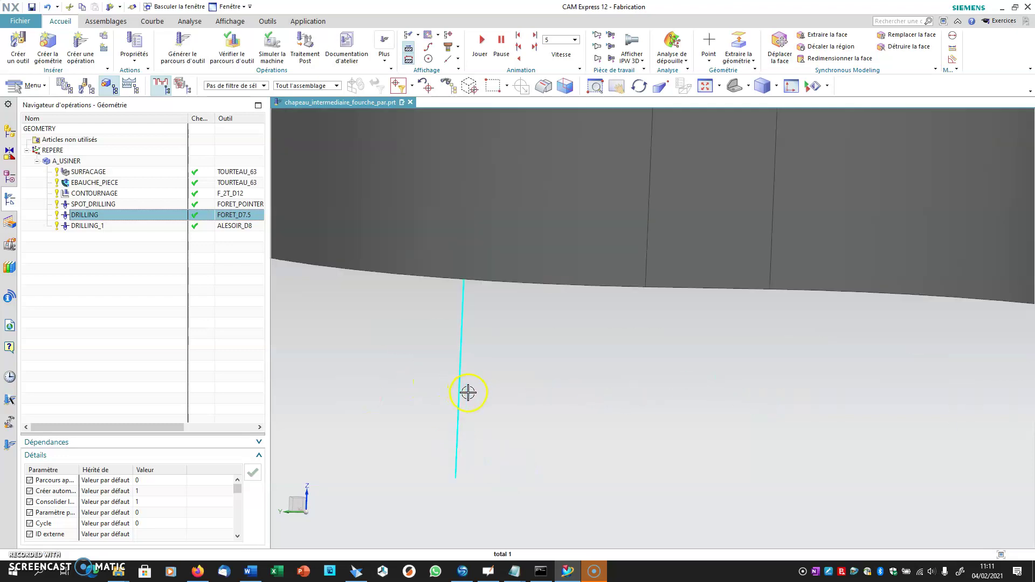
pyautogui.click(99, 224)
pyautogui.scroll(-4, 509, 410)
pyautogui.moveTo(512, 404); pyautogui.dragTo(519, 426, button='middle')
pyautogui.scroll(-5, 527, 409)
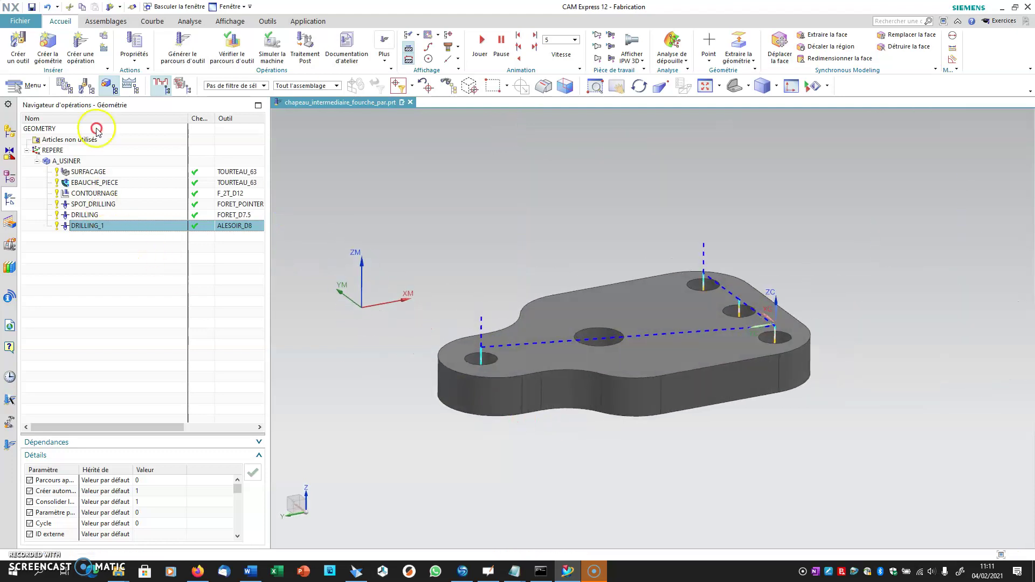
# Create a mill_planar_gcp drilling operation with tool FORET_D12, geometry A_USINER and method METHODE_PERCAGE
pyautogui.click(80, 48)
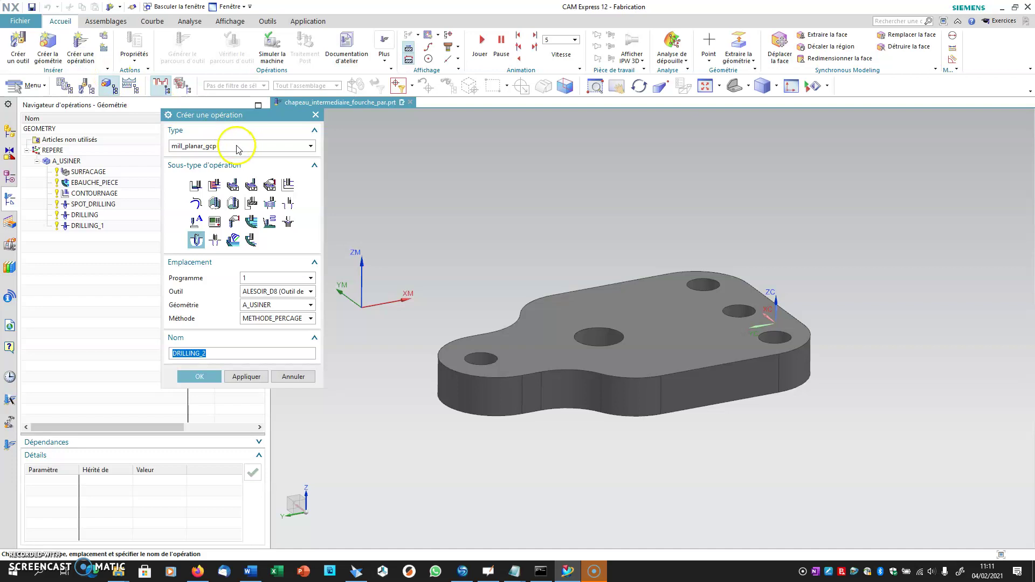
pyautogui.click(198, 238)
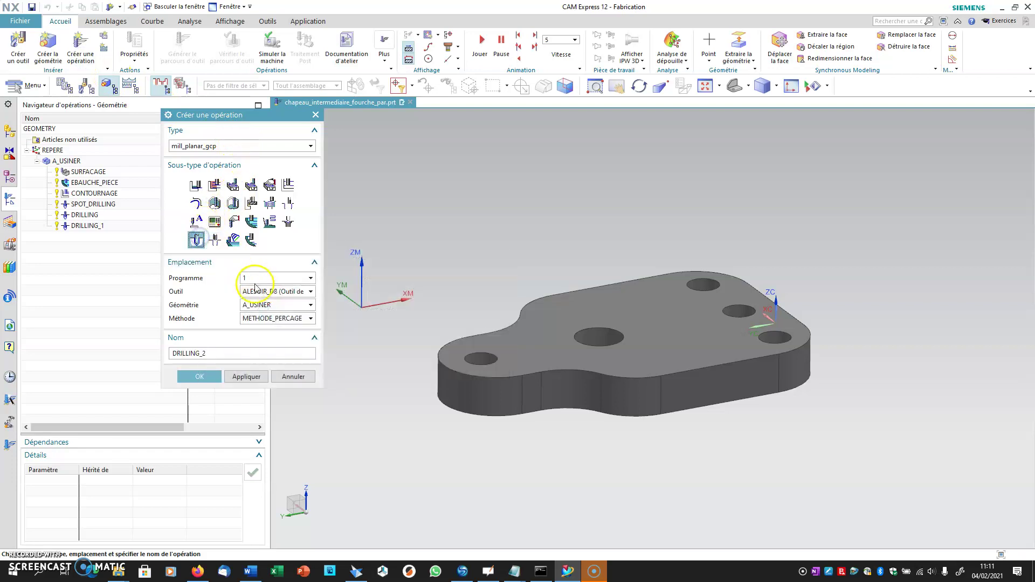
pyautogui.click(257, 292)
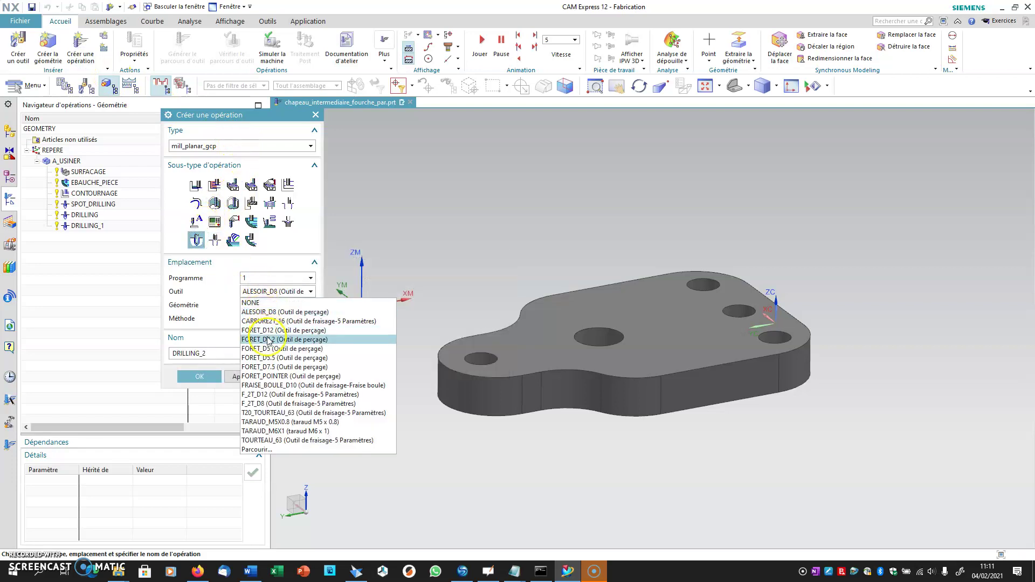
pyautogui.click(269, 331)
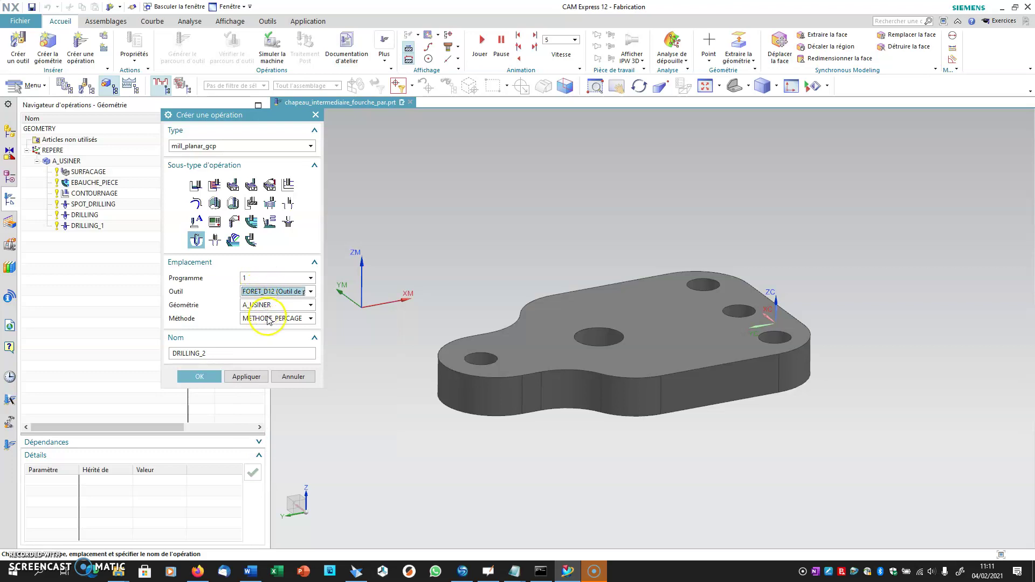
pyautogui.click(200, 376)
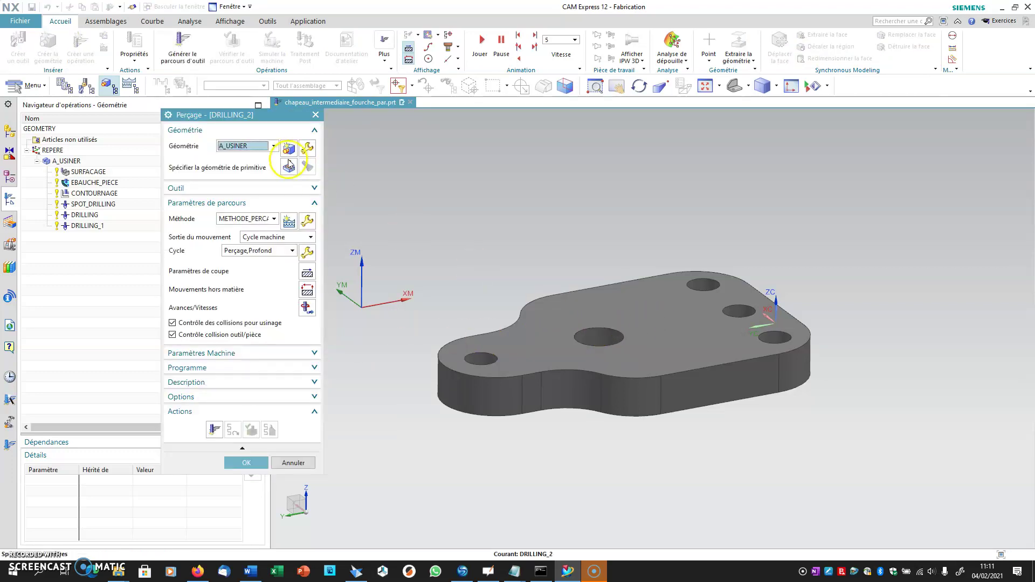
# Specify the large central 12 mm hole as the feature geometry of the new drilling operation
pyautogui.click(289, 163)
pyautogui.click(604, 330)
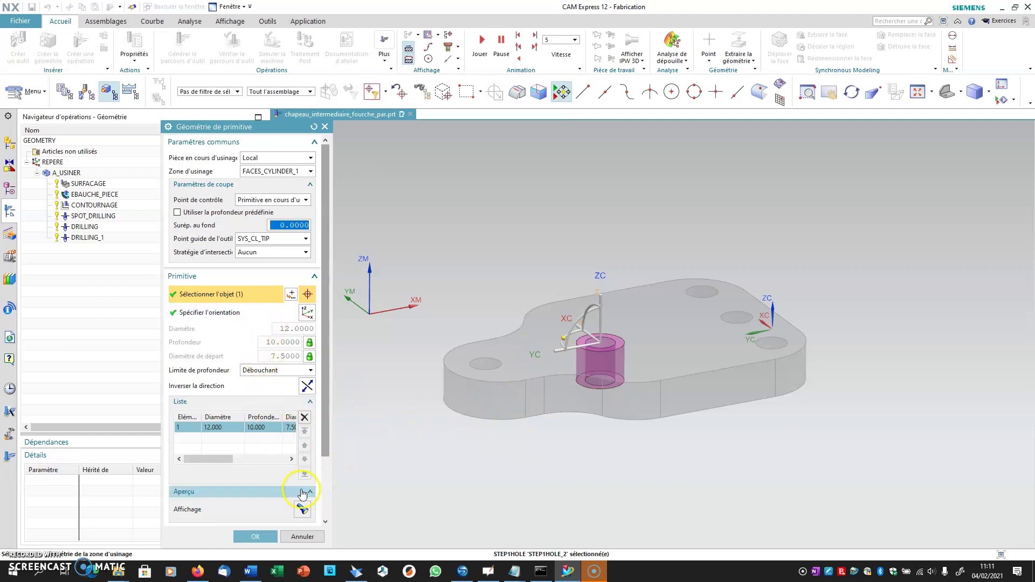
pyautogui.moveTo(326, 418); pyautogui.dragTo(324, 459)
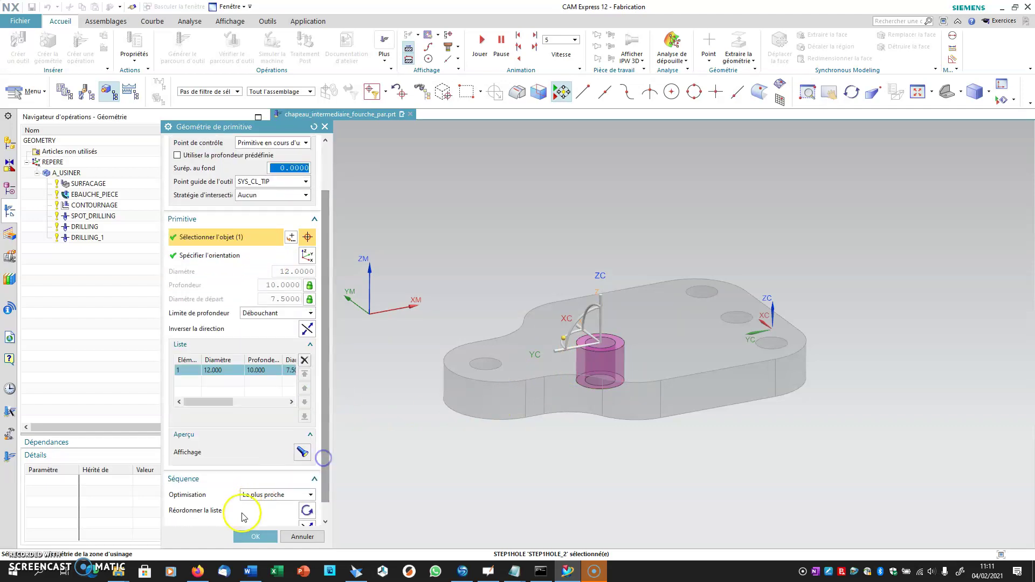
pyautogui.click(252, 536)
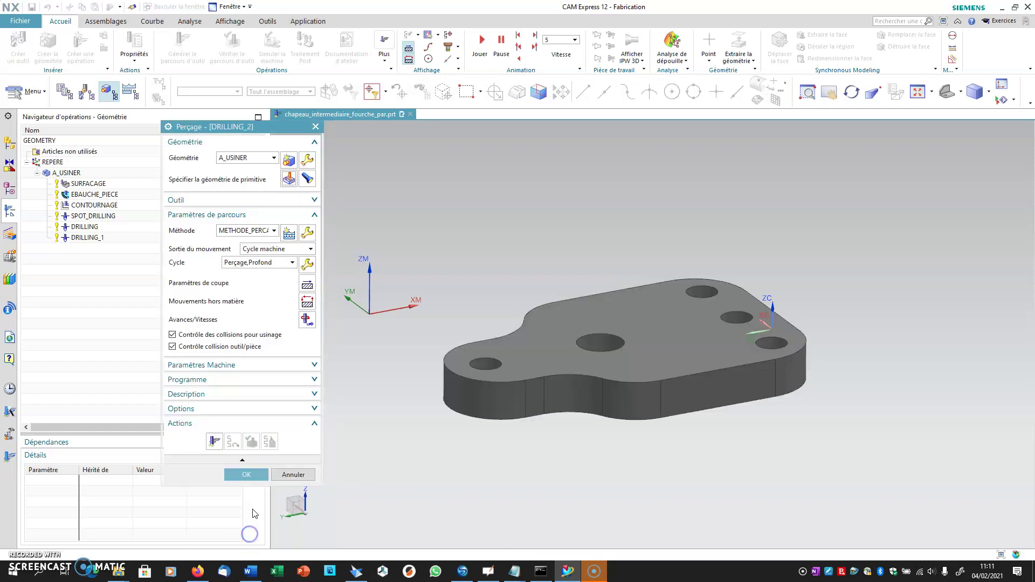
# Recalculate the spindle speed and feed from the cutting speed in the drilling operation's feeds and speeds
pyautogui.click(305, 319)
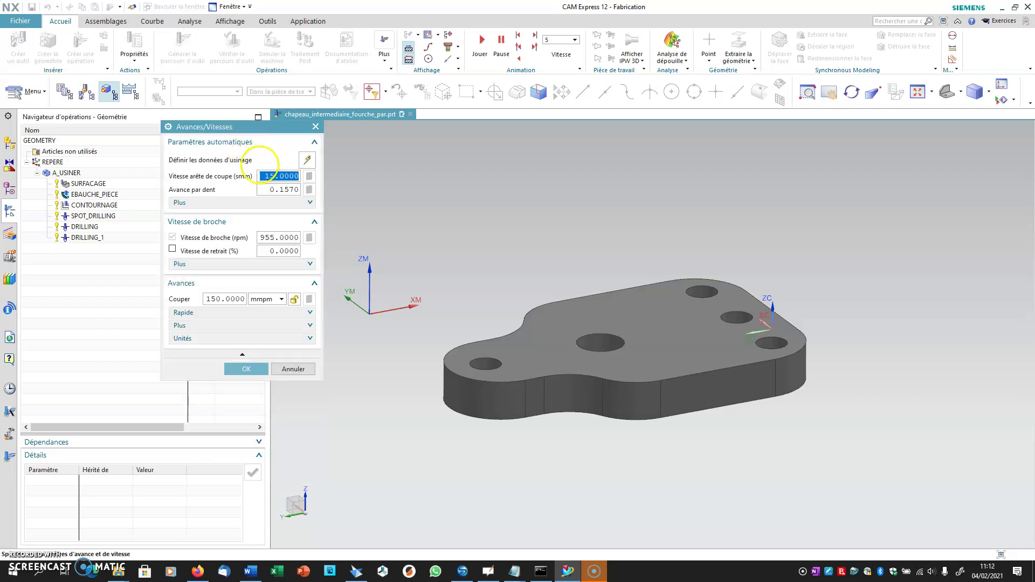
pyautogui.press('Tab')
pyautogui.click(308, 176)
pyautogui.click(244, 367)
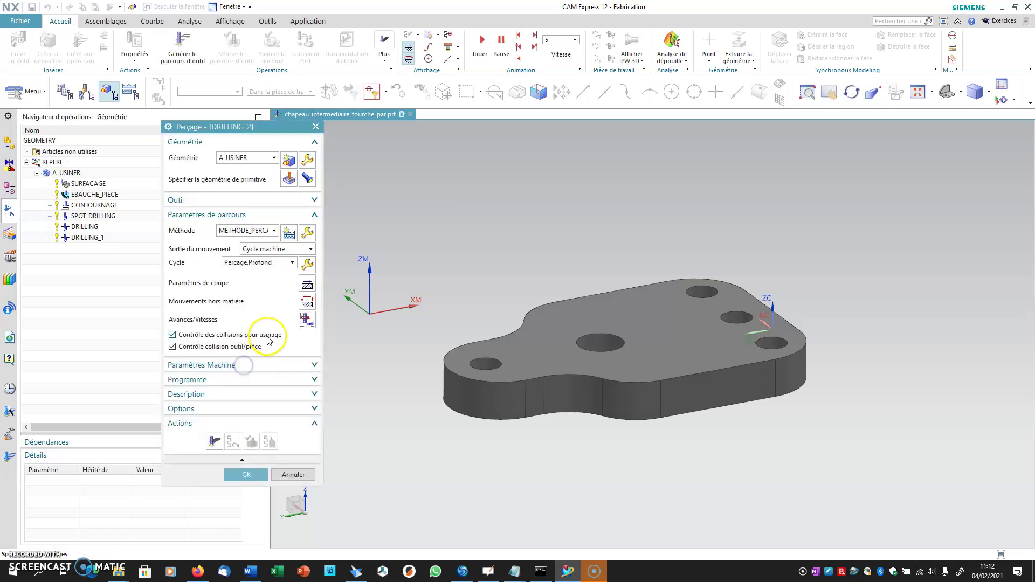
# Generate the FORET_D12 drilling tool path for the central hole and accept the operation
pyautogui.click(205, 434)
pyautogui.moveTo(584, 471); pyautogui.dragTo(577, 436, button='middle')
pyautogui.click(237, 473)
pyautogui.moveTo(428, 391); pyautogui.dragTo(391, 370, button='middle')
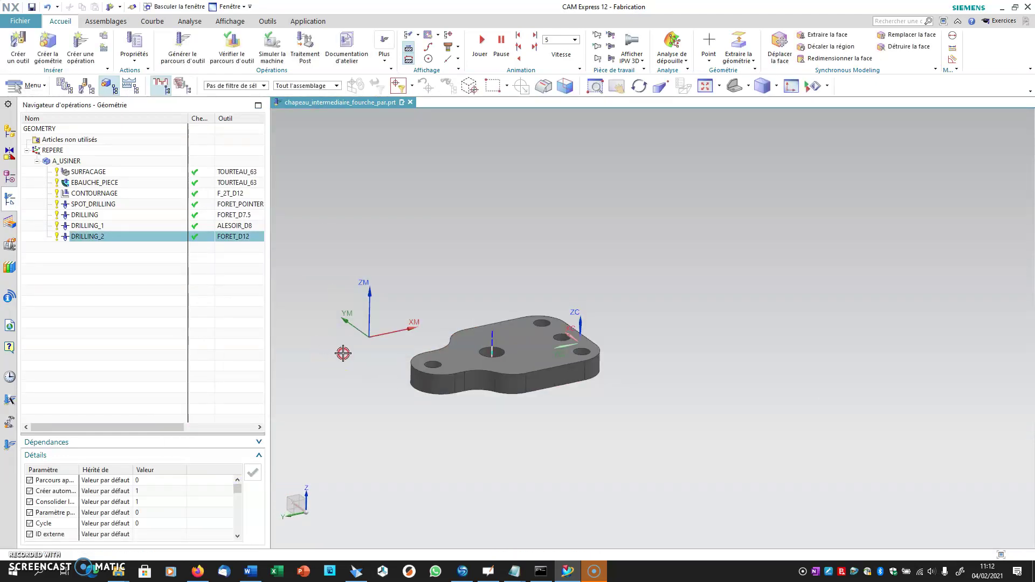
pyautogui.scroll(-4, 343, 353)
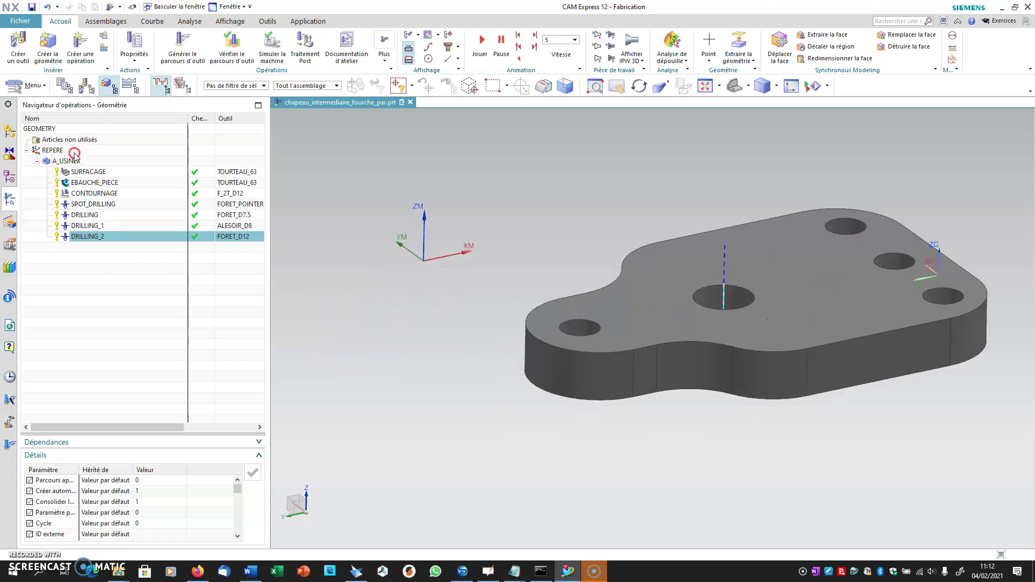
# Verify all operations under REPERE with a 3D dynamic material removal simulation at animation speed 8
pyautogui.click(56, 151)
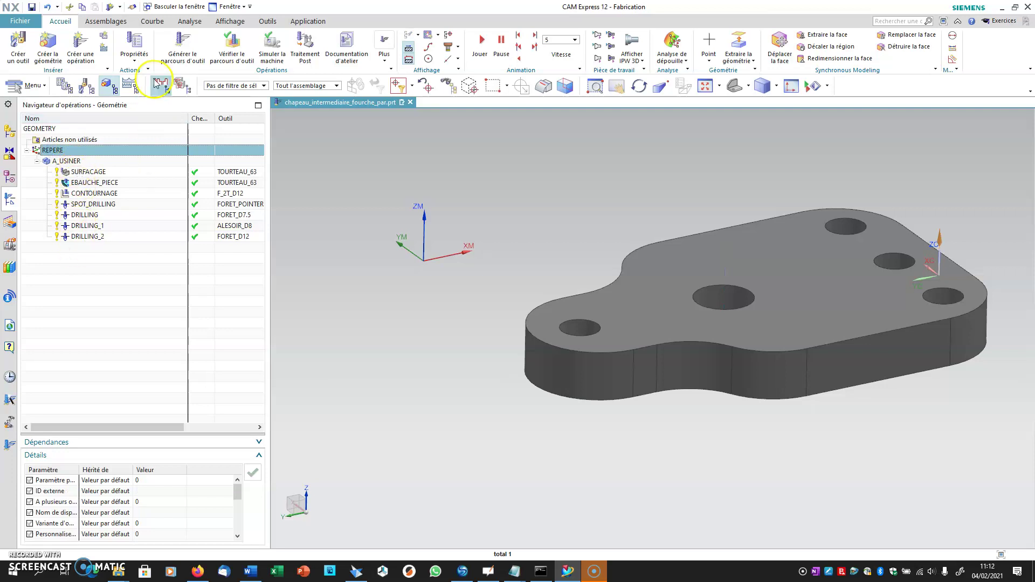
pyautogui.click(232, 46)
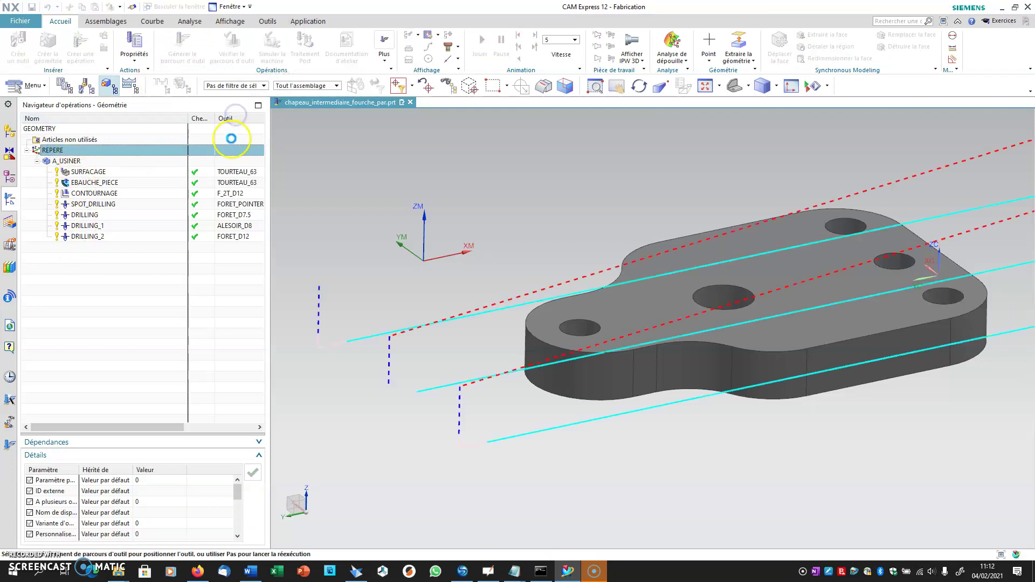
pyautogui.click(231, 223)
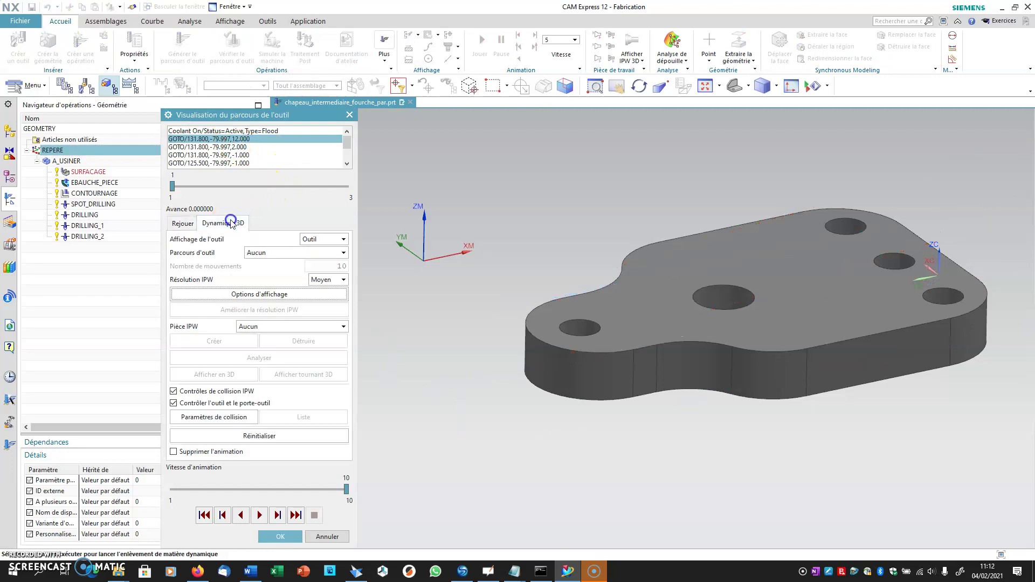
pyautogui.click(283, 489)
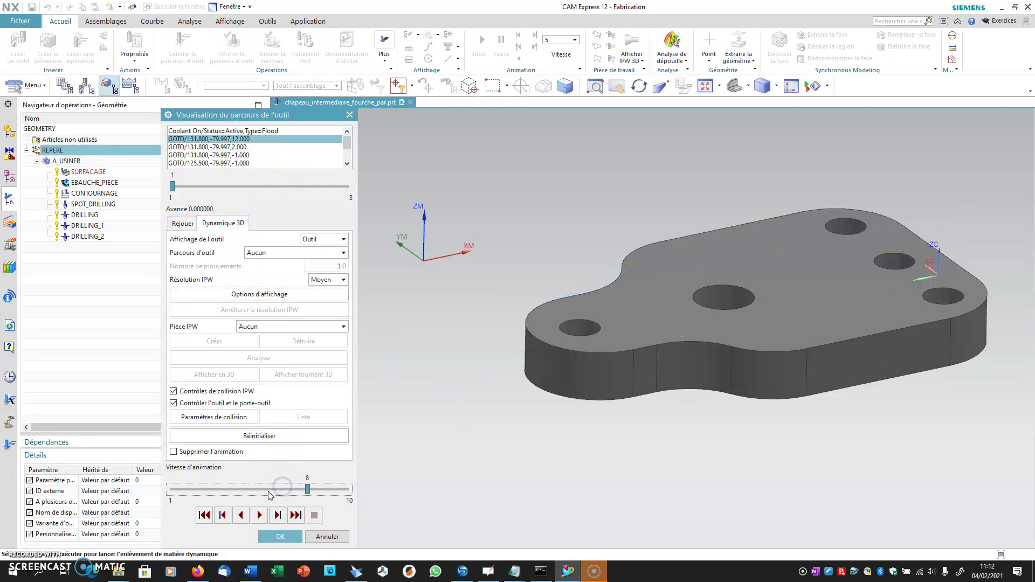
pyautogui.click(258, 518)
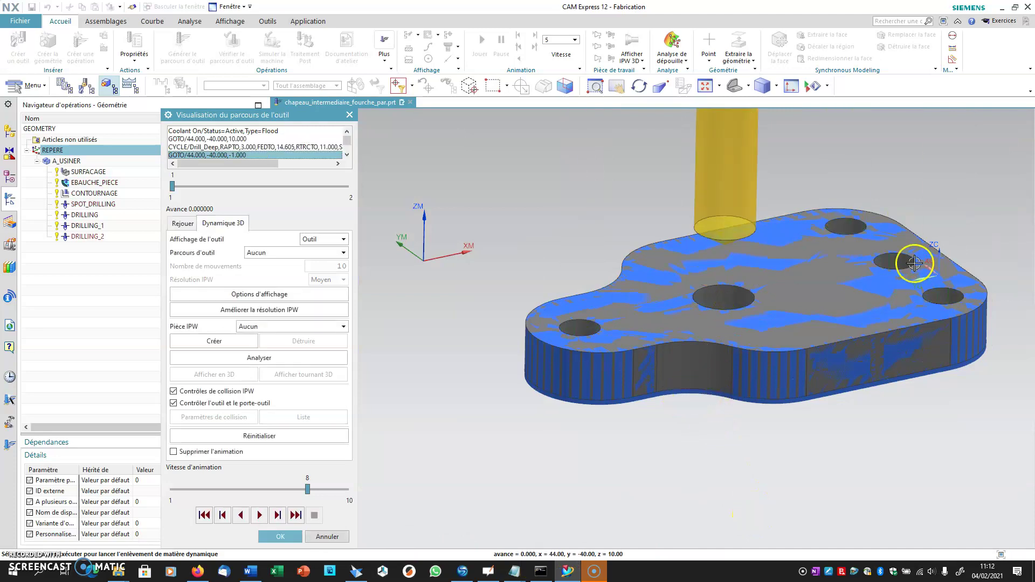
pyautogui.click(294, 535)
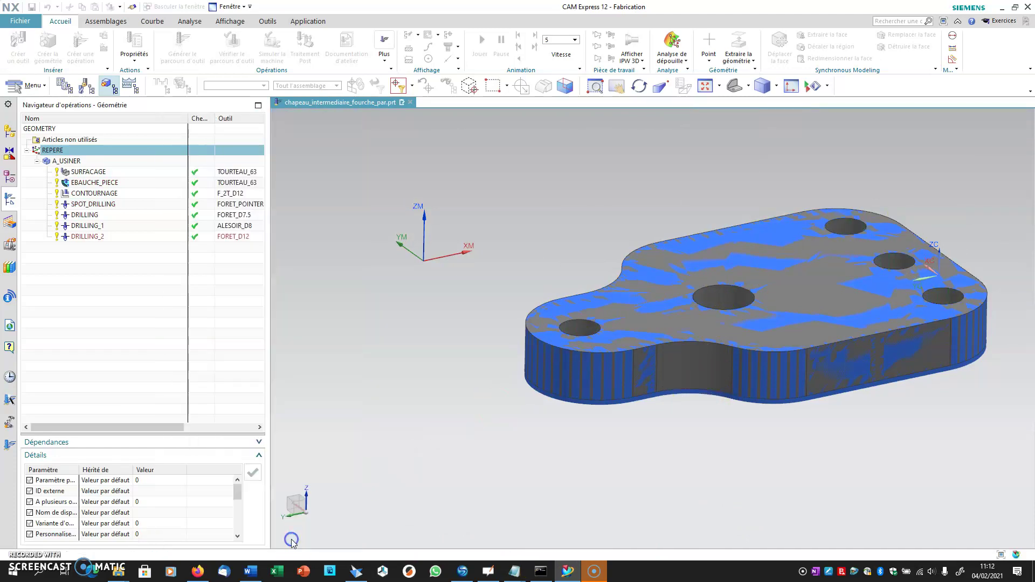
# Examine the tools, tool numbers and machining times of program 1's operations in program order
pyautogui.click(68, 88)
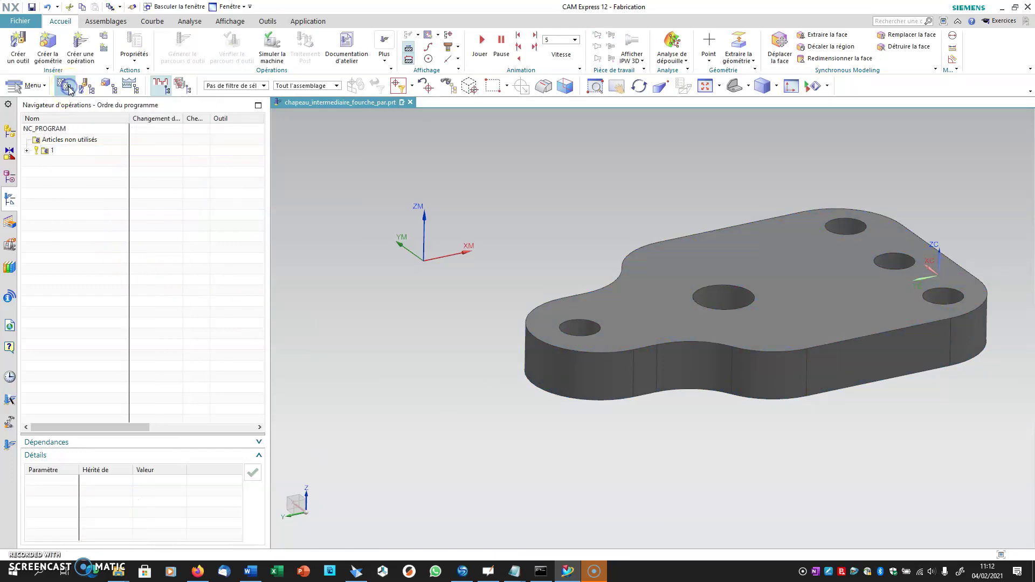
pyautogui.click(26, 151)
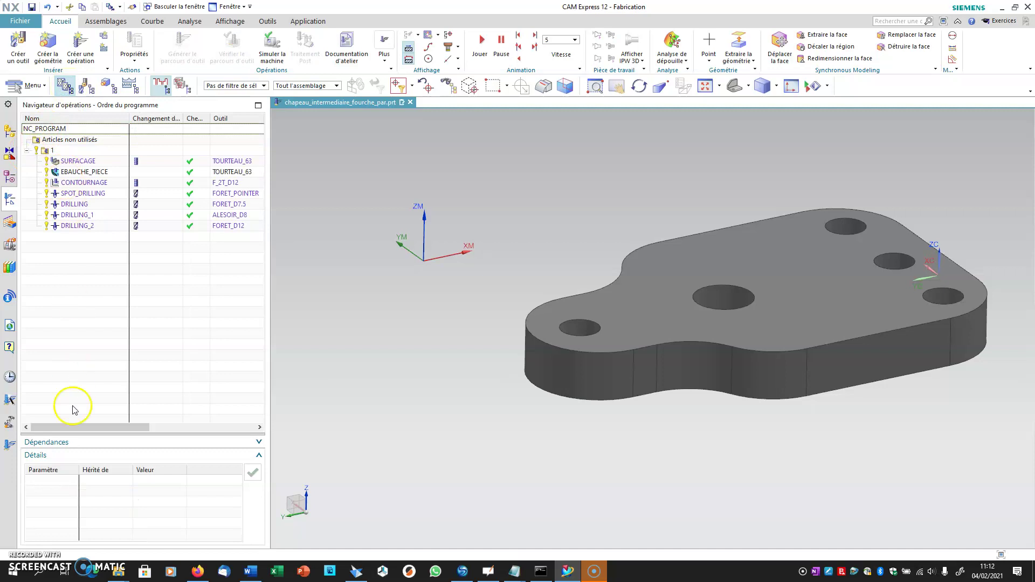
pyautogui.moveTo(77, 428); pyautogui.dragTo(110, 423)
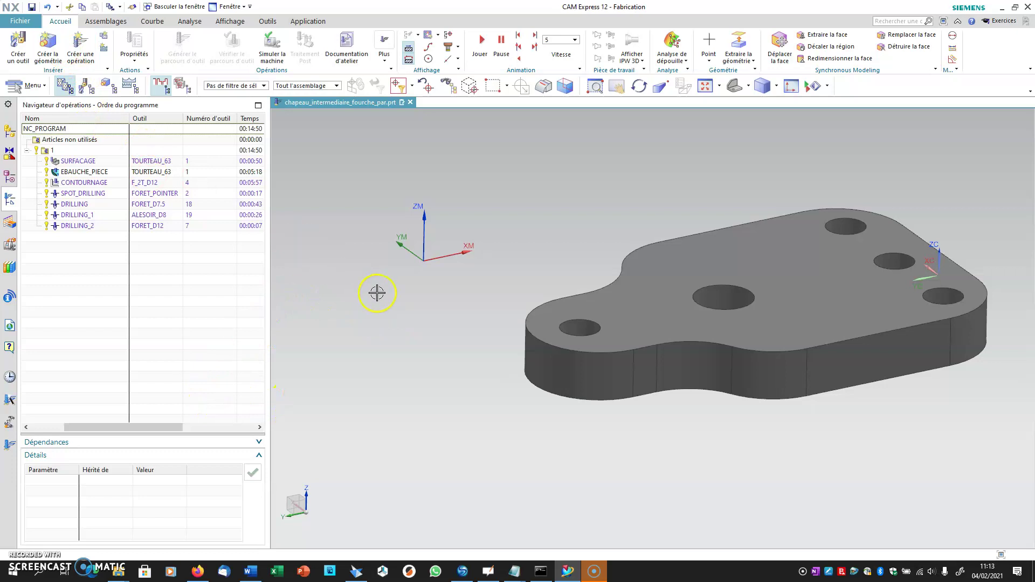
pyautogui.keyDown('shift'); pyautogui.moveTo(624, 425); pyautogui.dragTo(541, 411, button='middle'); pyautogui.keyUp('shift')
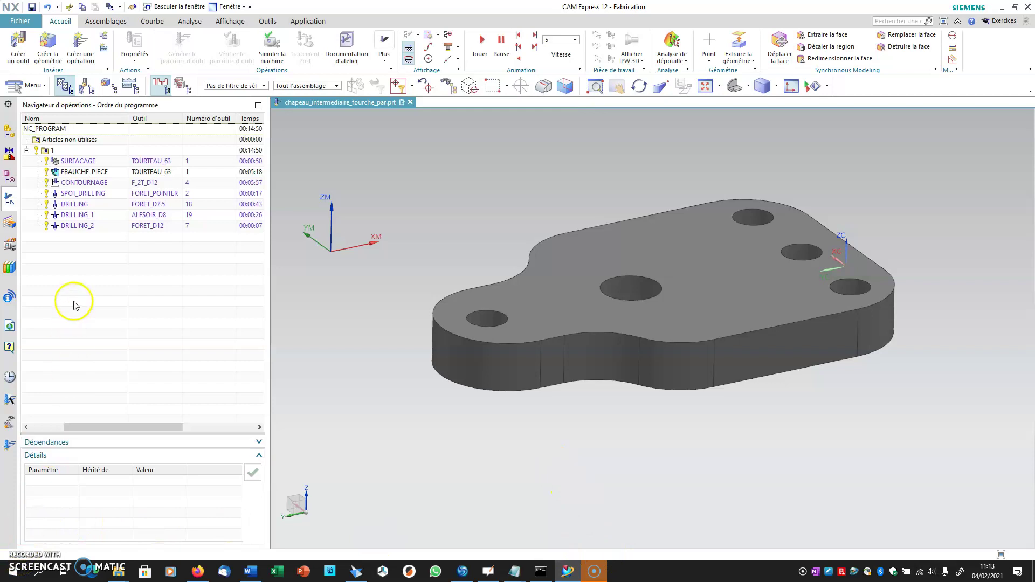
# Post-process program 1 with the MIKRON-HAAS post-processor, using the txt file extension and listing the output
pyautogui.click(54, 152)
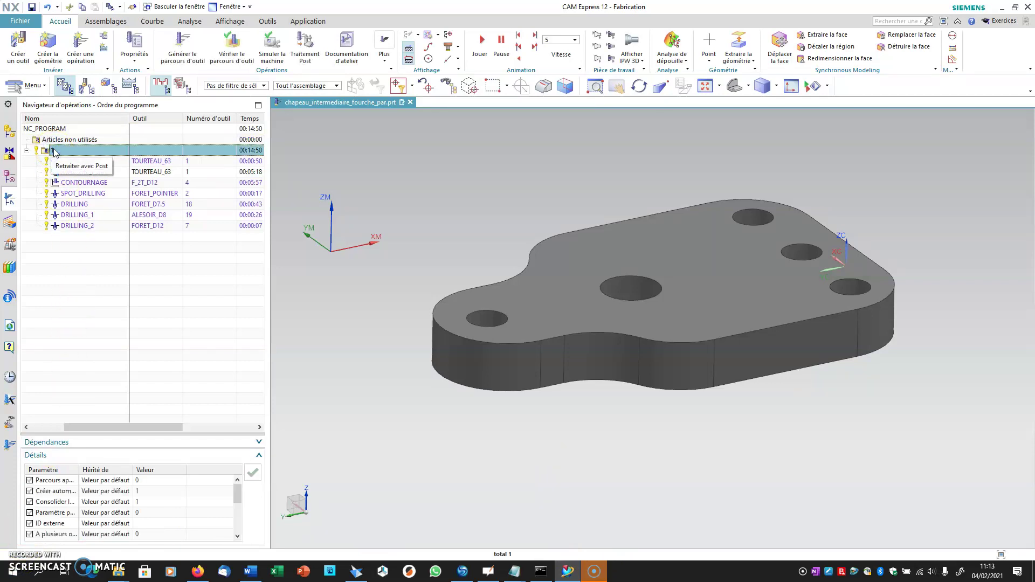
pyautogui.click(320, 51)
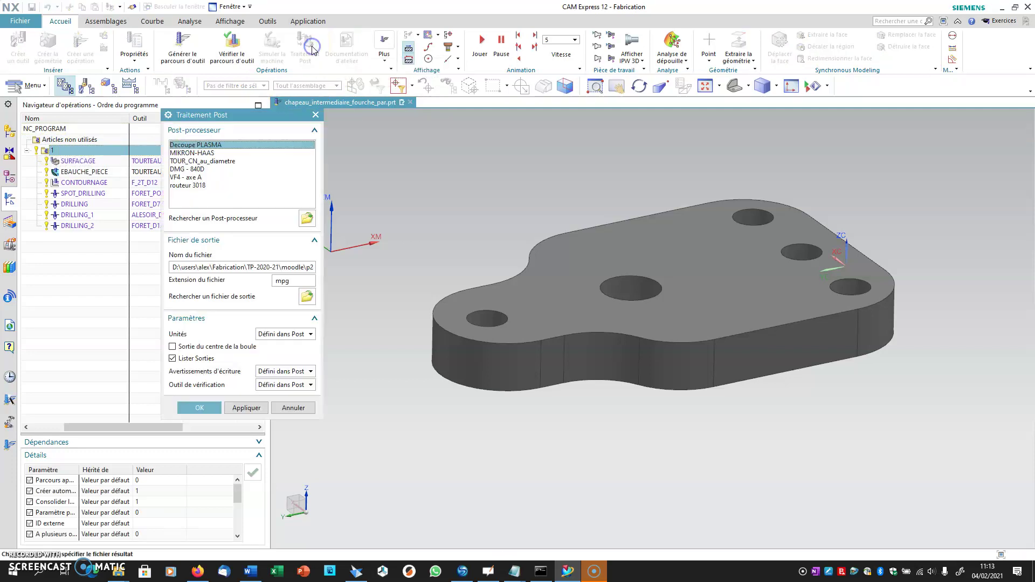
pyautogui.click(193, 145)
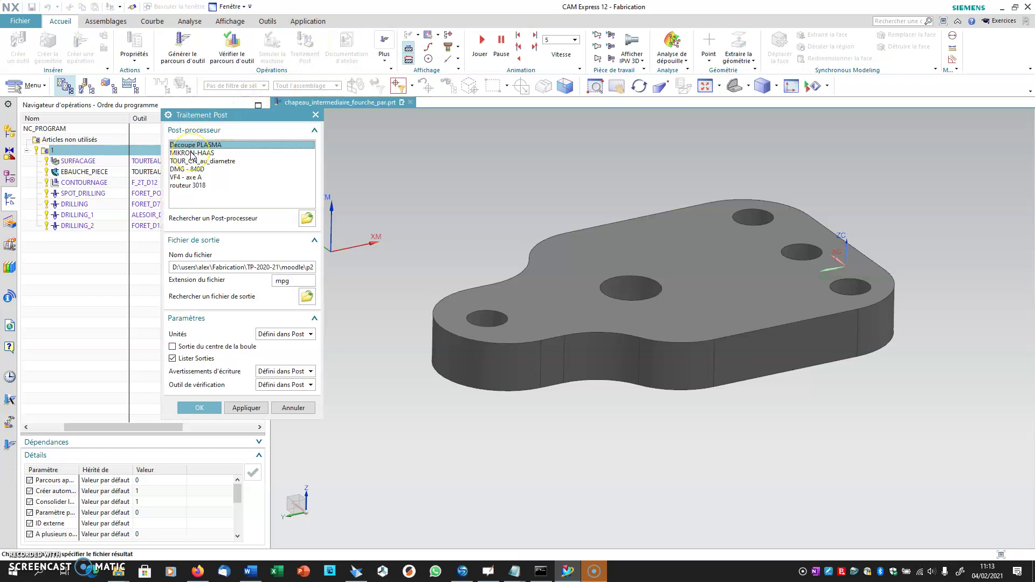
pyautogui.click(191, 153)
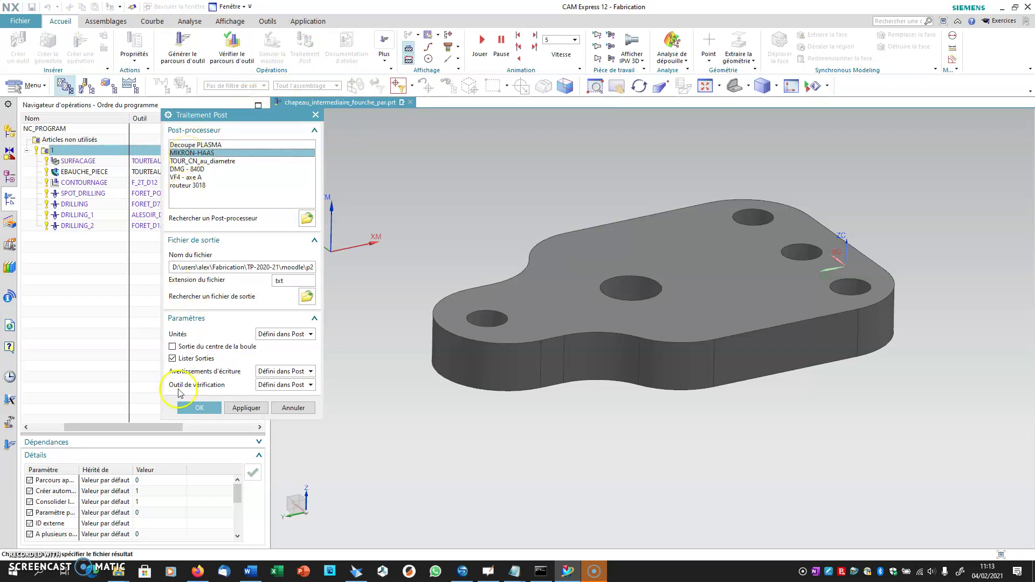
pyautogui.click(199, 408)
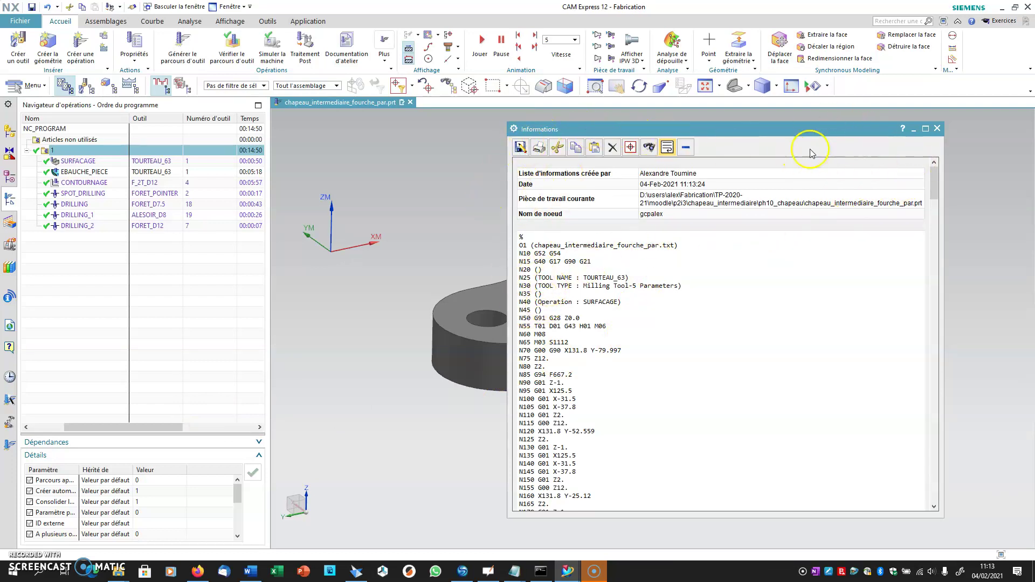
# Close the generated NC code listing and save the part file
pyautogui.moveTo(712, 134); pyautogui.dragTo(631, 116)
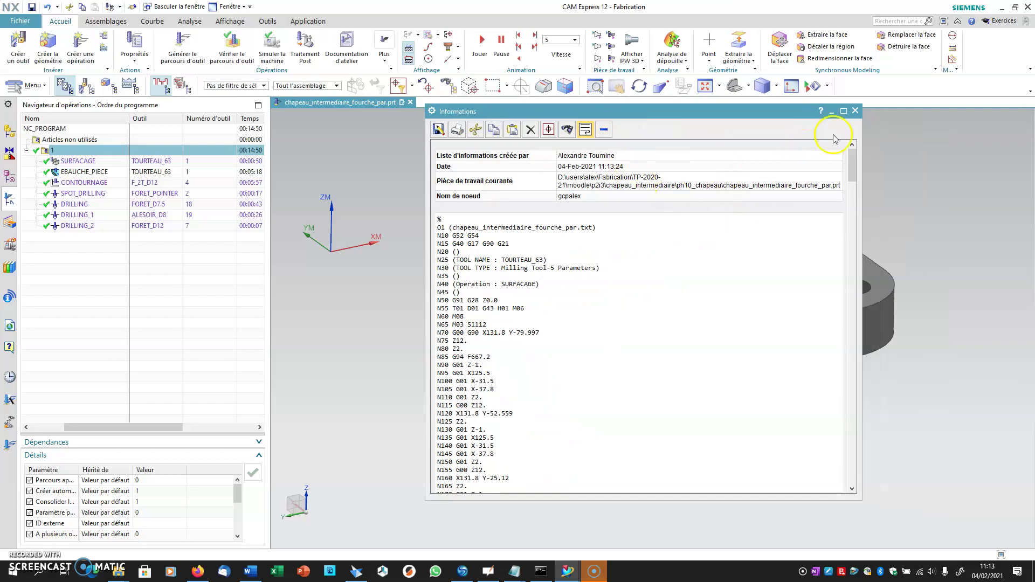
pyautogui.click(854, 111)
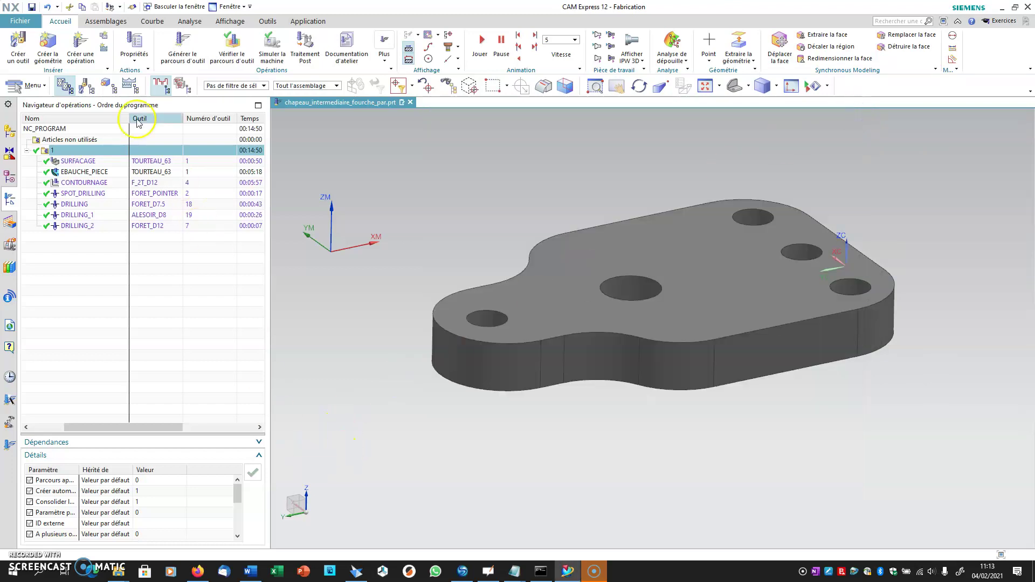
pyautogui.click(33, 7)
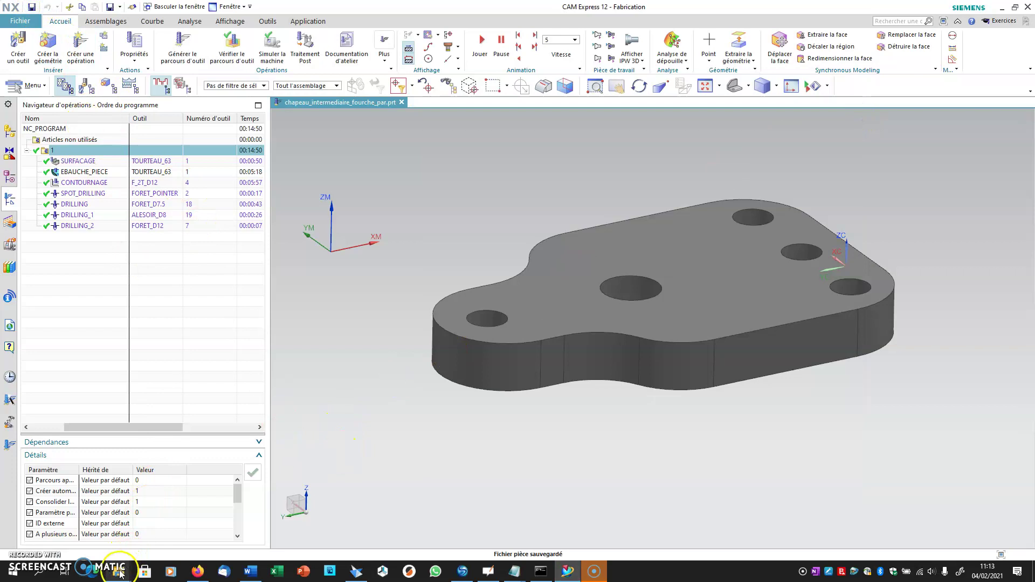
# Switch to File Explorer, open the ph10_chapeau folder and locate the generated chapeau_intermediaire_fourche_par.txt file
pyautogui.click(119, 572)
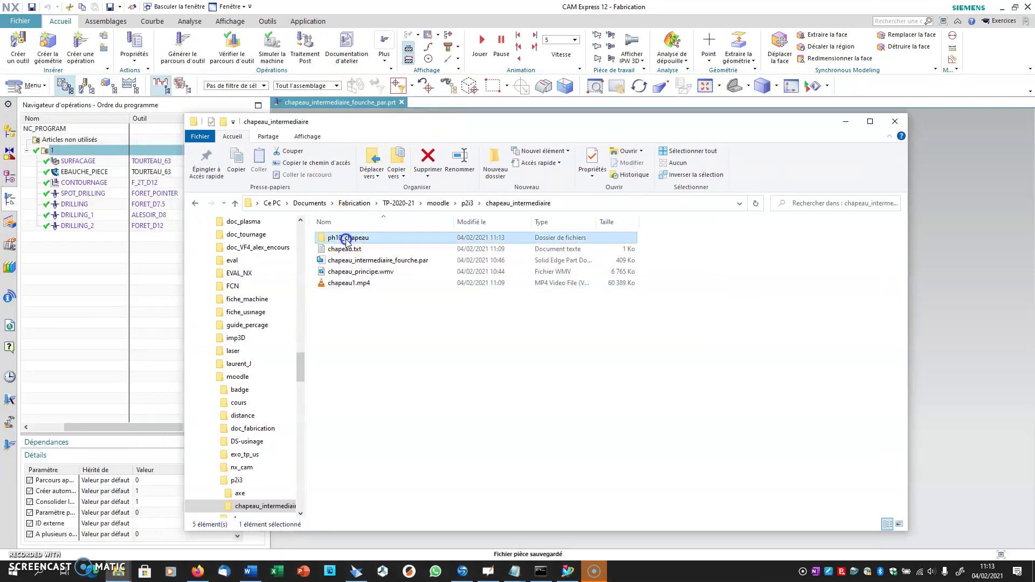
pyautogui.doubleClick(336, 236)
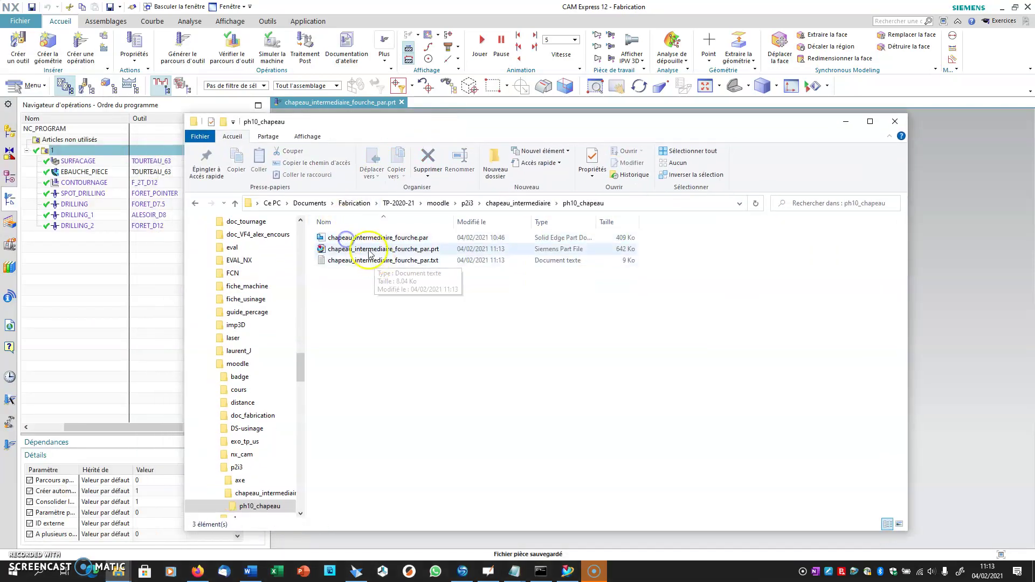
pyautogui.click(360, 261)
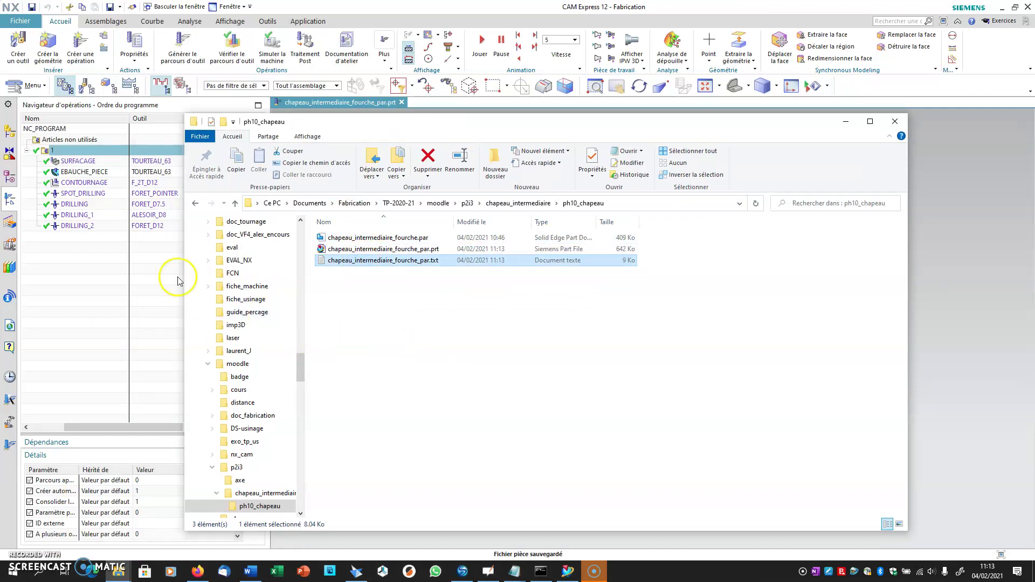
pyautogui.moveTo(496, 130); pyautogui.dragTo(628, 207)
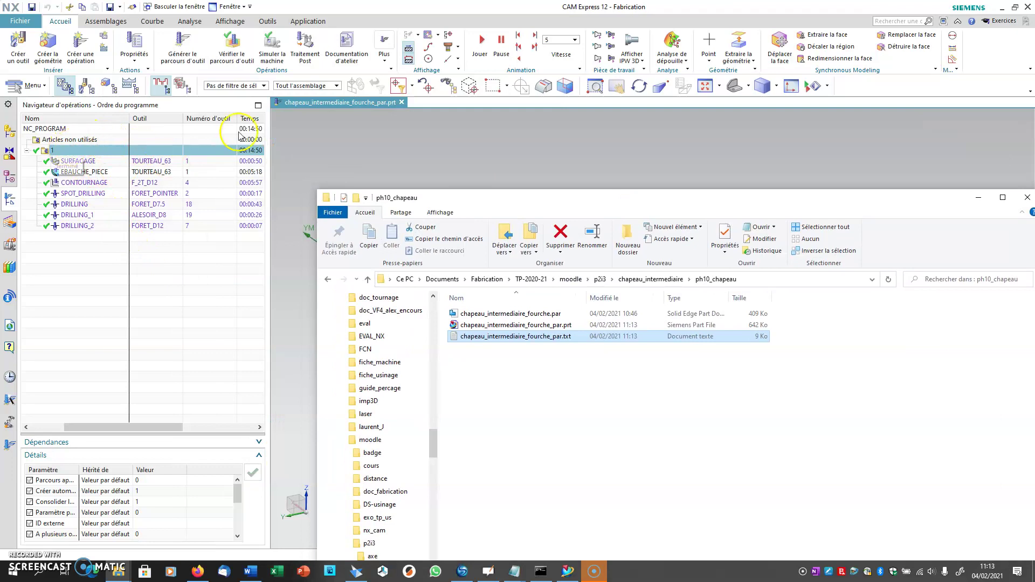
# Back in CAM Express, generate program 1's shop documentation in the Phase d'usinage FRAISAGE format and review the report's operations table
pyautogui.click(348, 54)
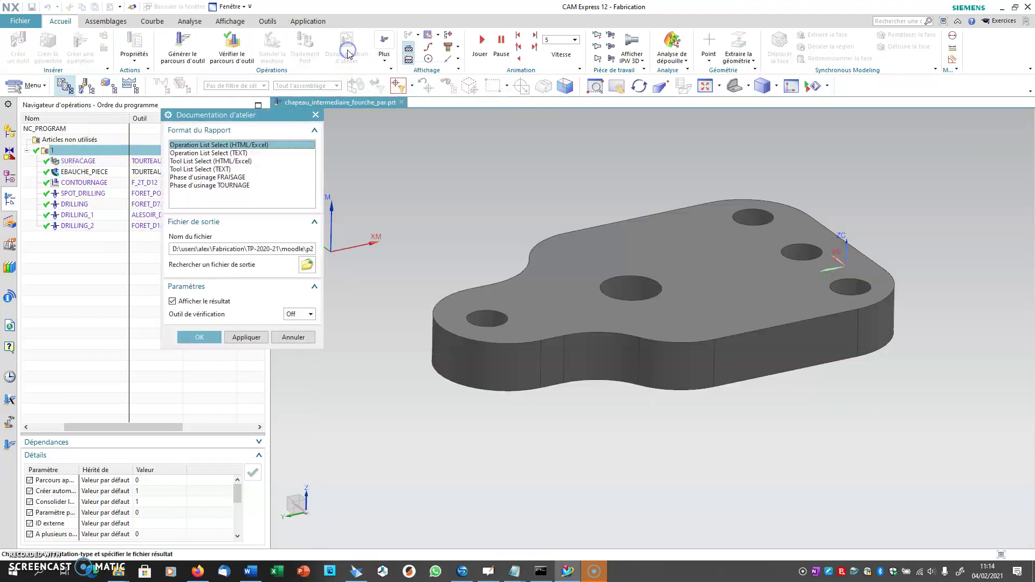
pyautogui.click(223, 177)
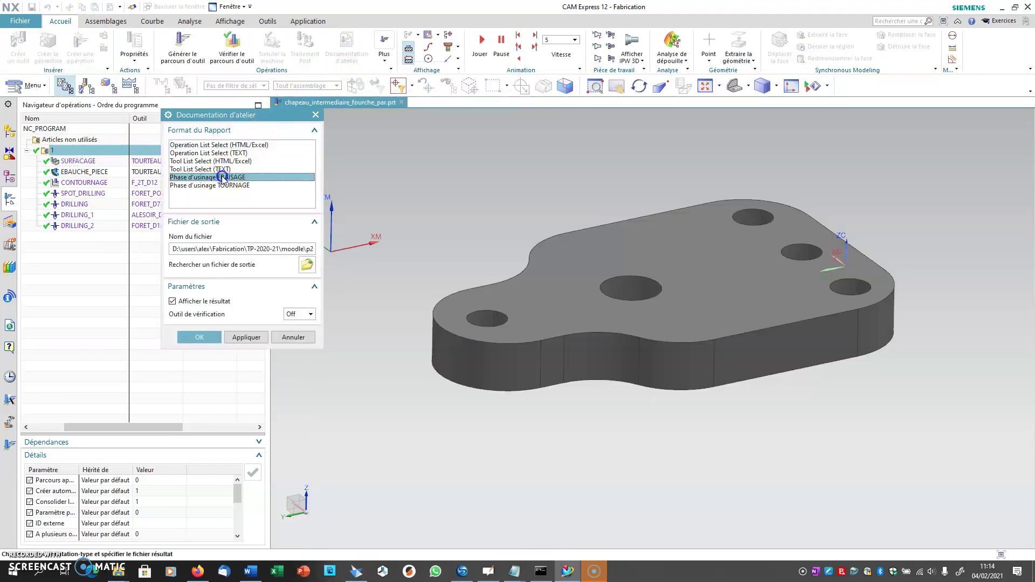
pyautogui.click(199, 337)
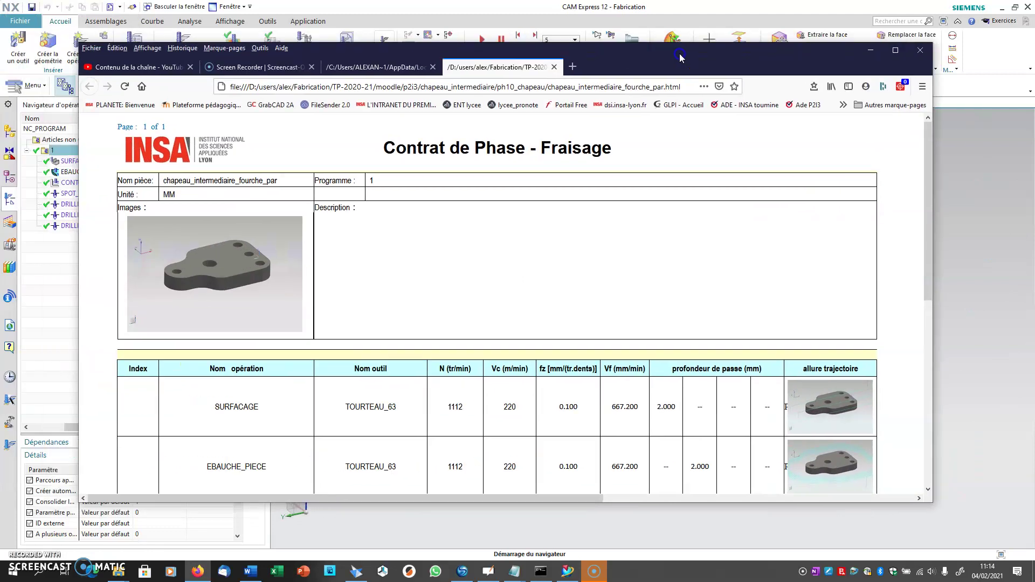
pyautogui.scroll(-3, 492, 386)
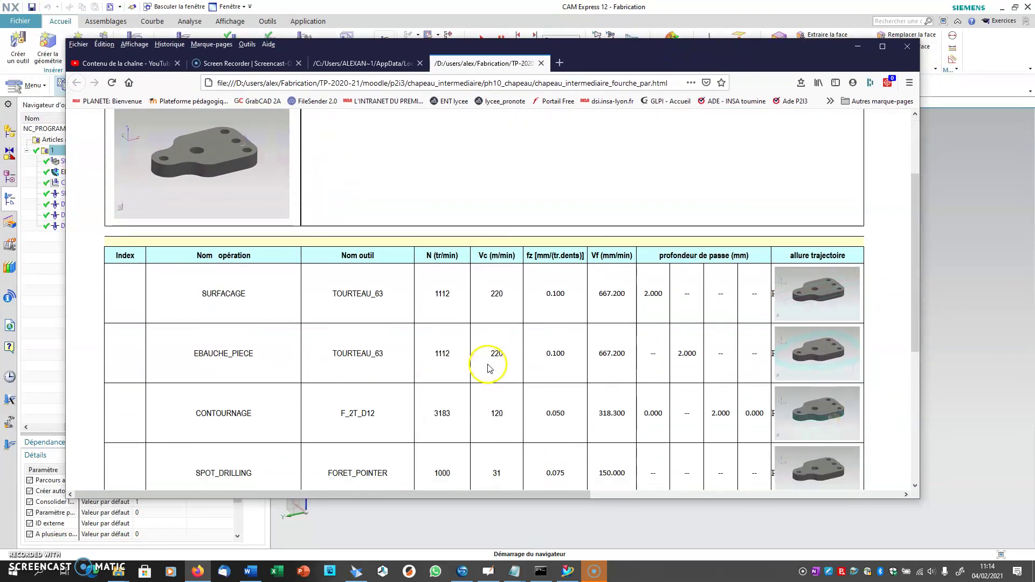
pyautogui.scroll(-4, 518, 425)
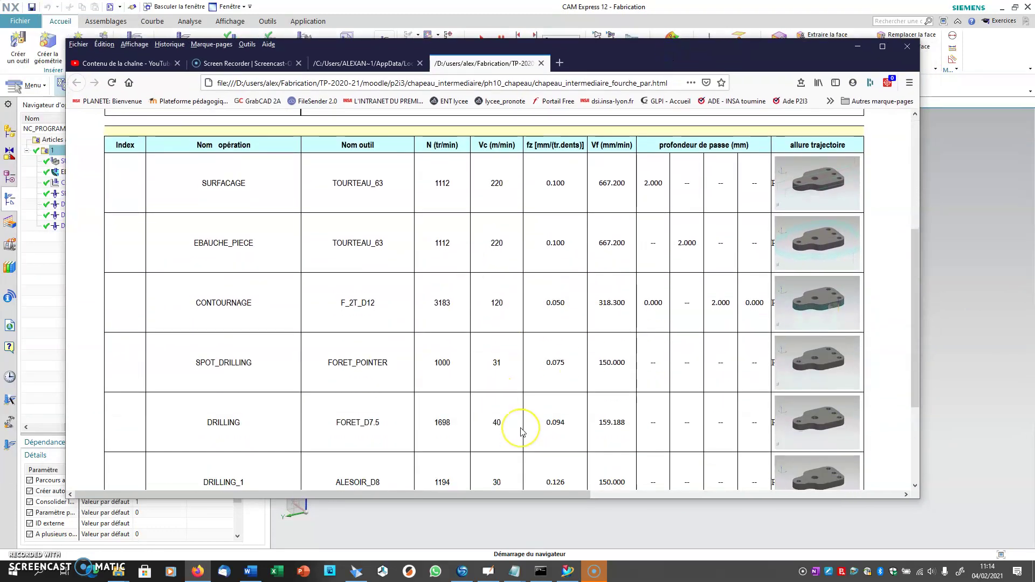
pyautogui.scroll(5, 499, 396)
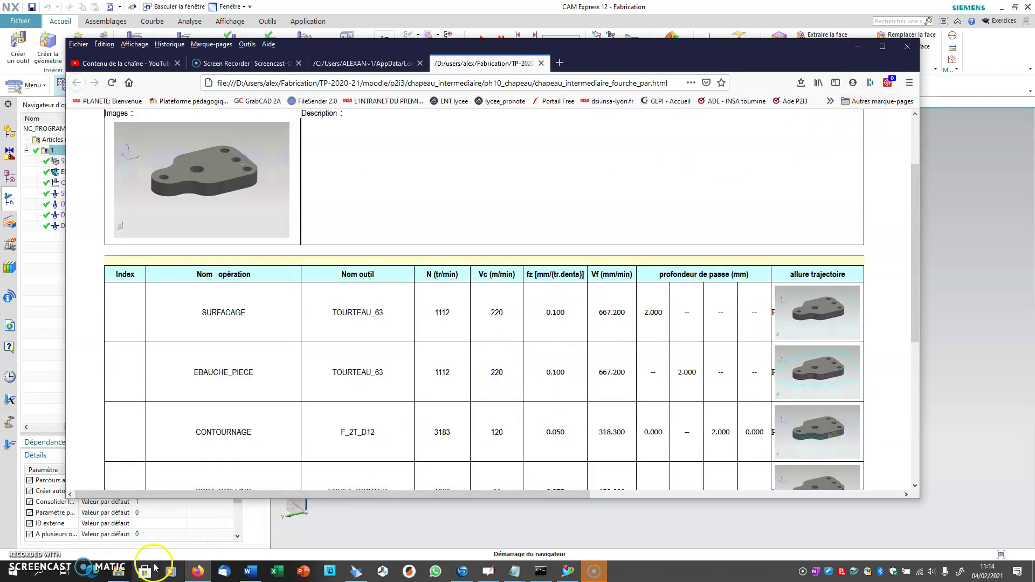
# Check the output files in the ph10_chapeau folder, and post-process program 1 again in CAM Express with MIKRON-HAAS and the txt extension
pyautogui.click(119, 570)
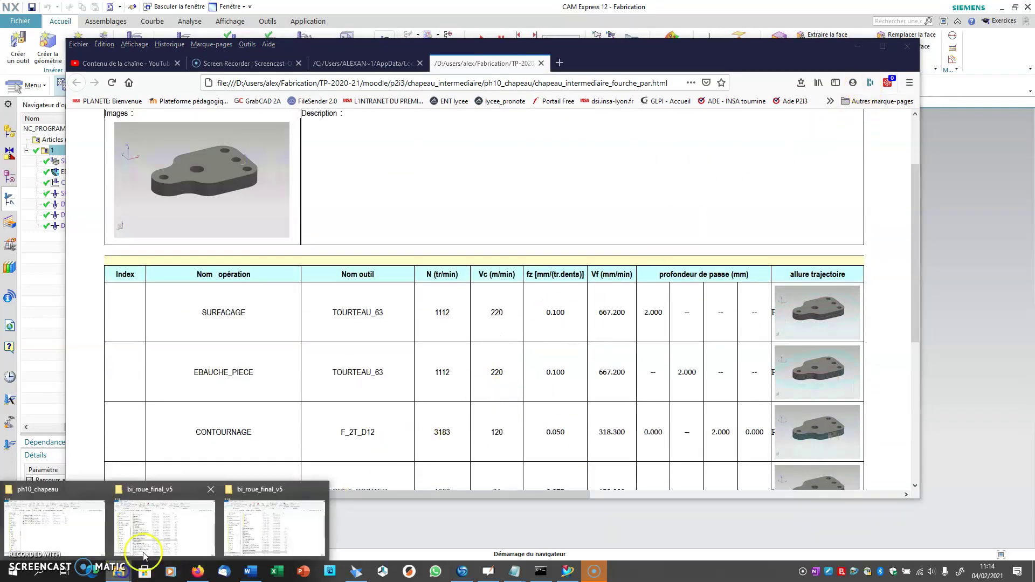
pyautogui.click(80, 526)
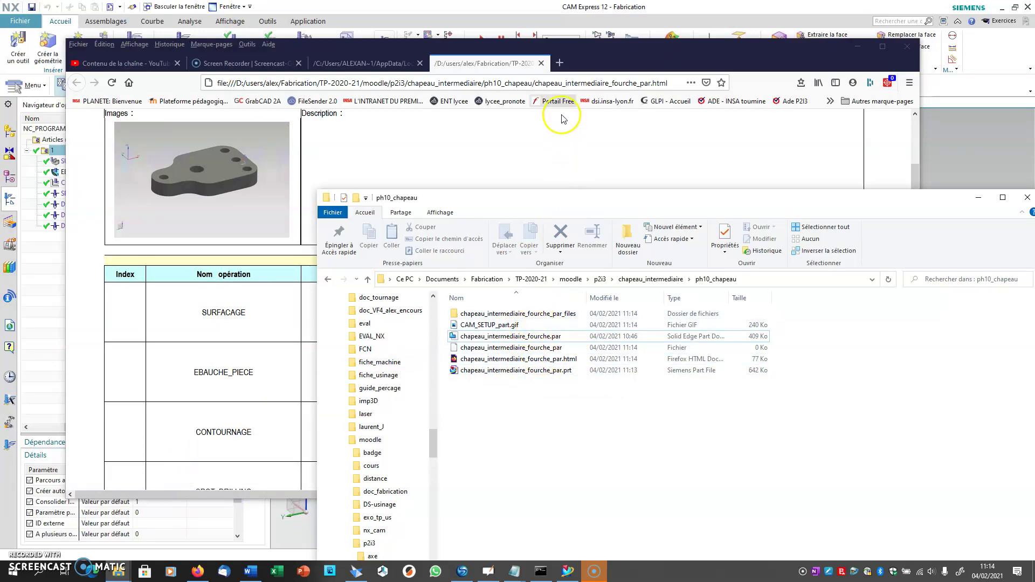
pyautogui.click(518, 10)
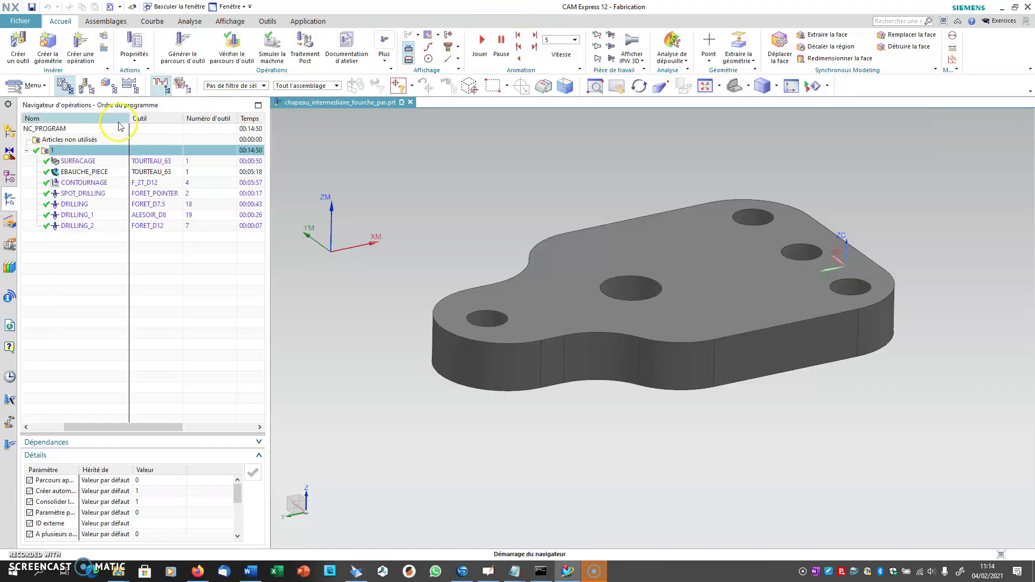
pyautogui.click(343, 52)
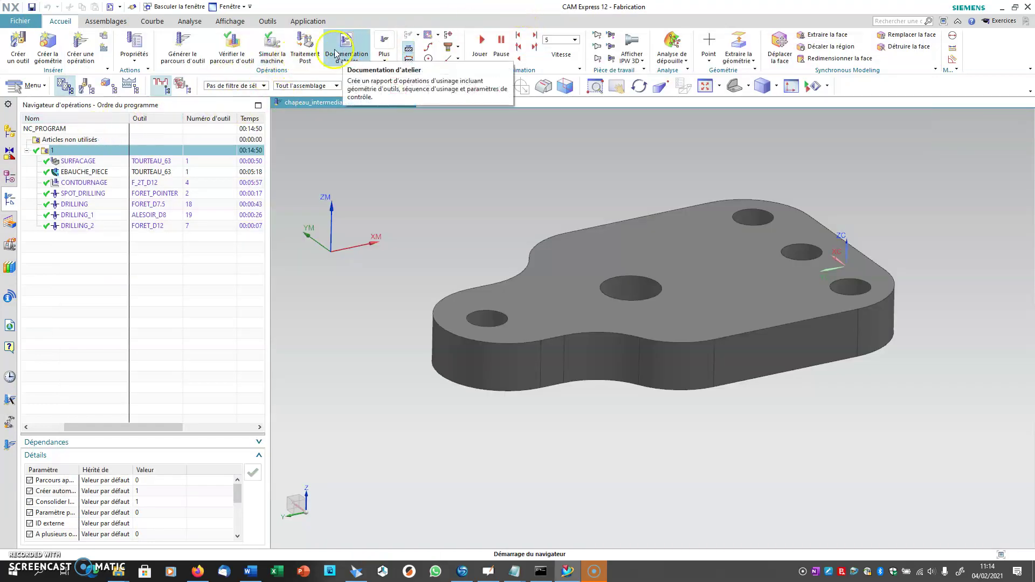
pyautogui.click(311, 53)
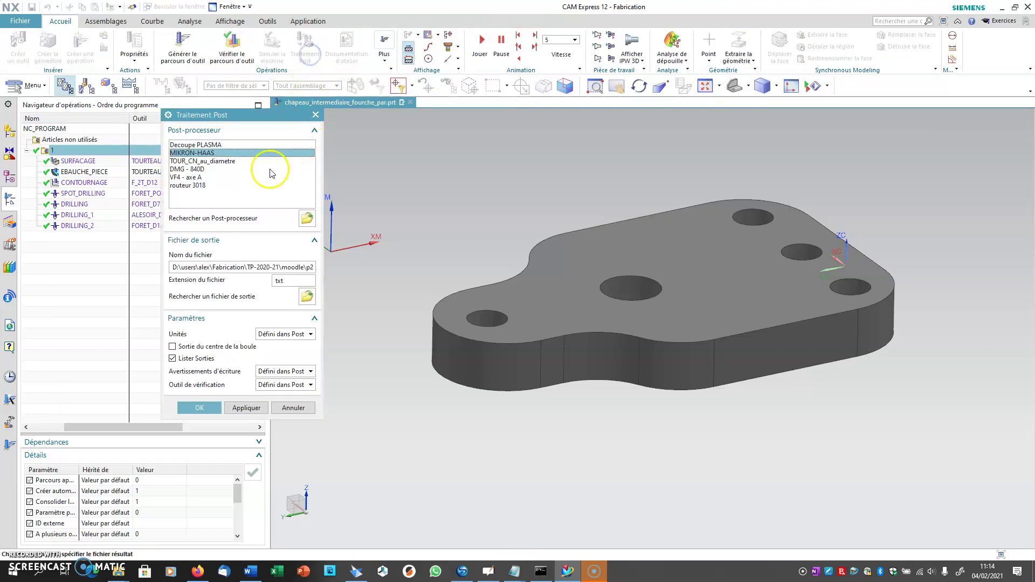
pyautogui.click(199, 408)
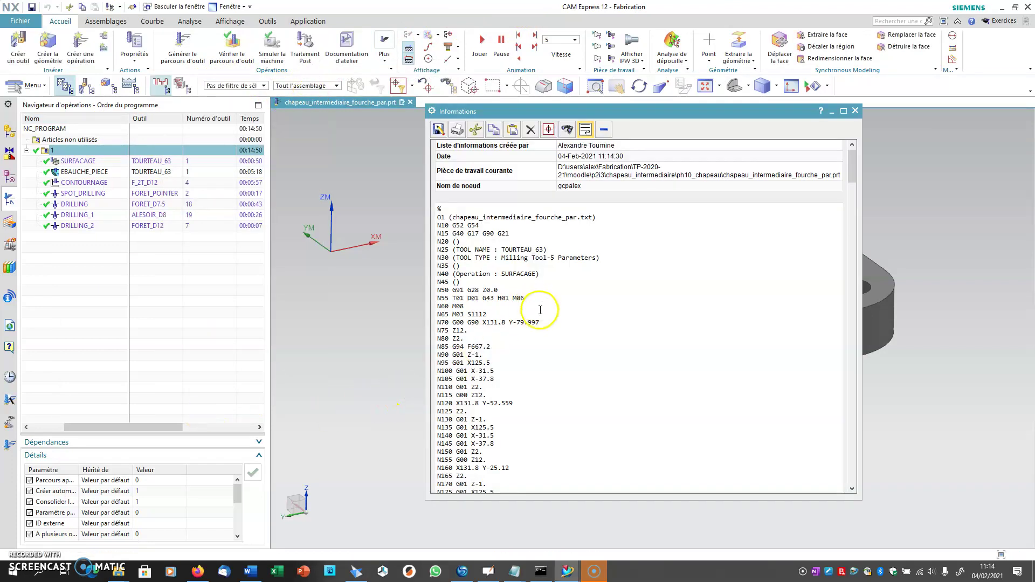
pyautogui.click(855, 111)
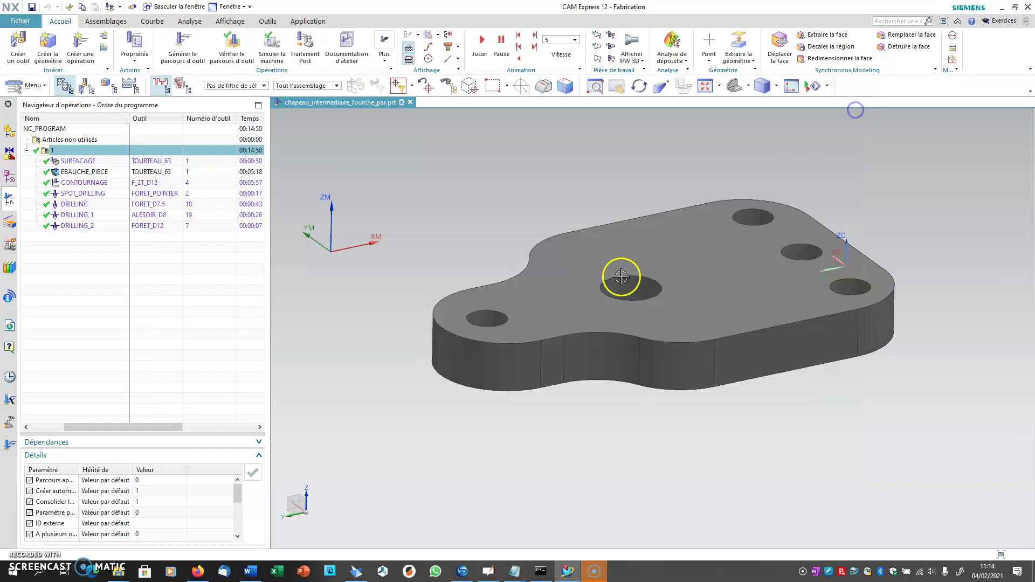
# Switch to File Explorer and locate the regenerated chapeau_intermediaire_fourche_par.txt file in the ph10_chapeau folder
pyautogui.moveTo(122, 574)
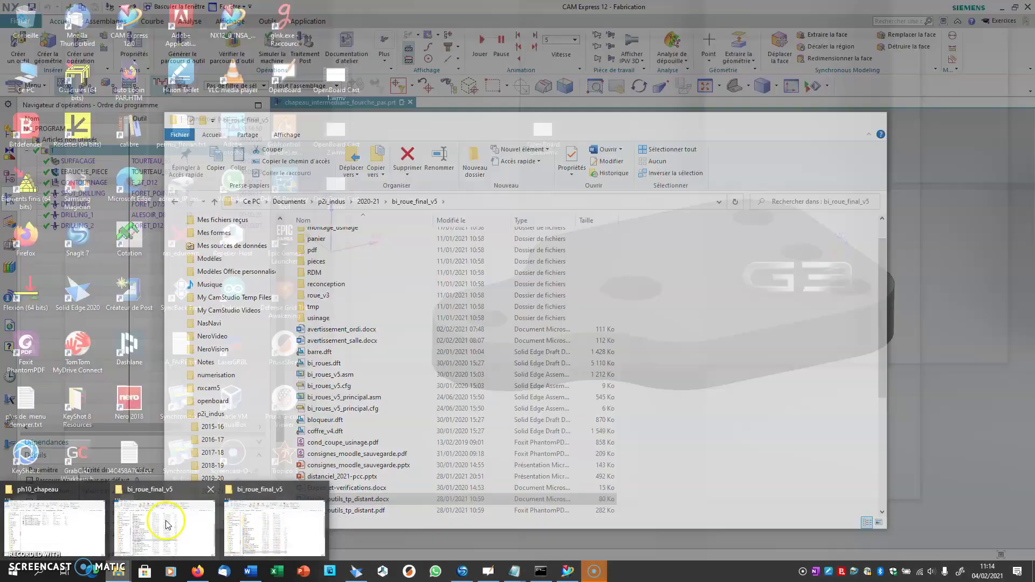
pyautogui.click(126, 511)
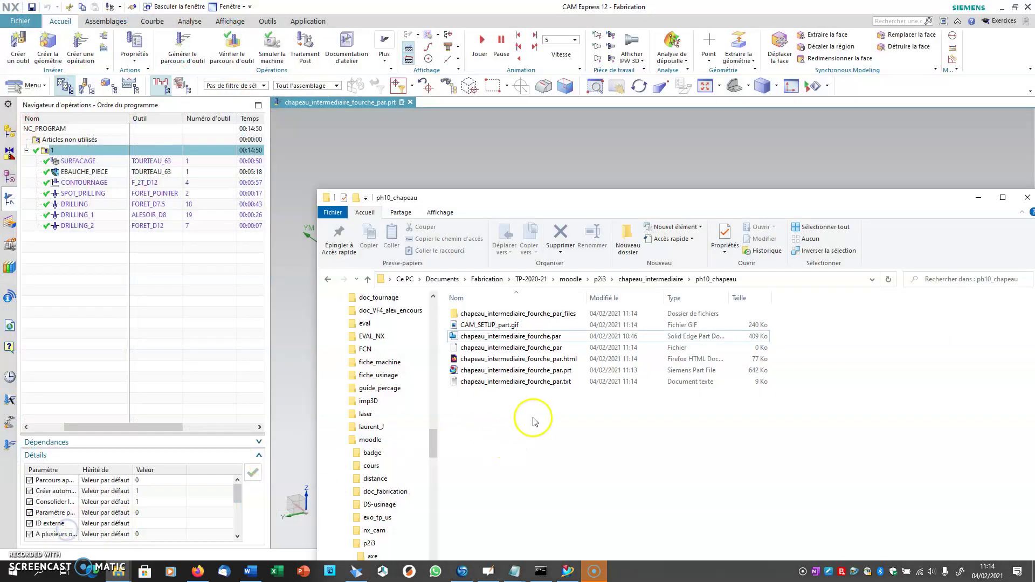
pyautogui.click(529, 382)
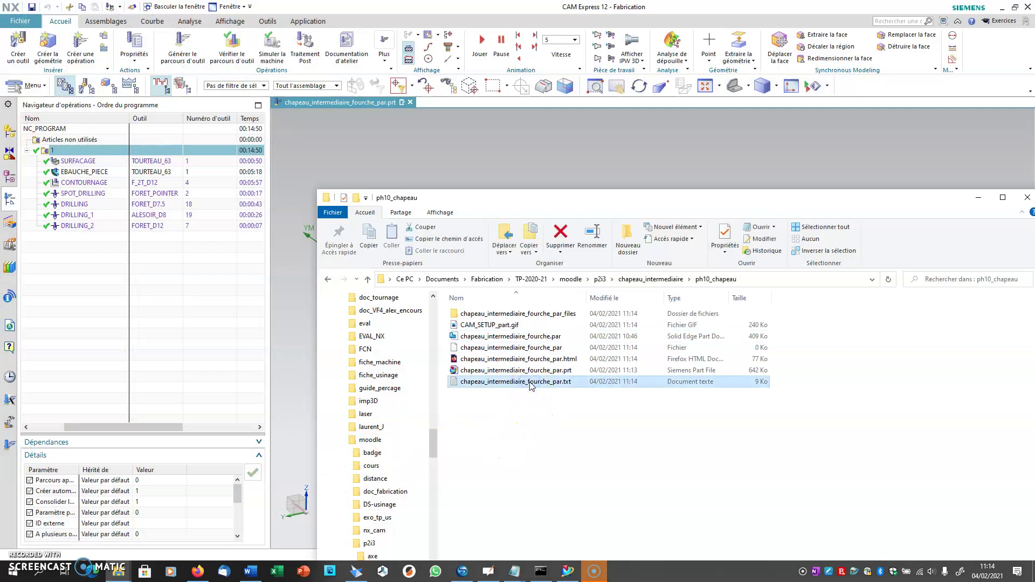
pyautogui.click(524, 384)
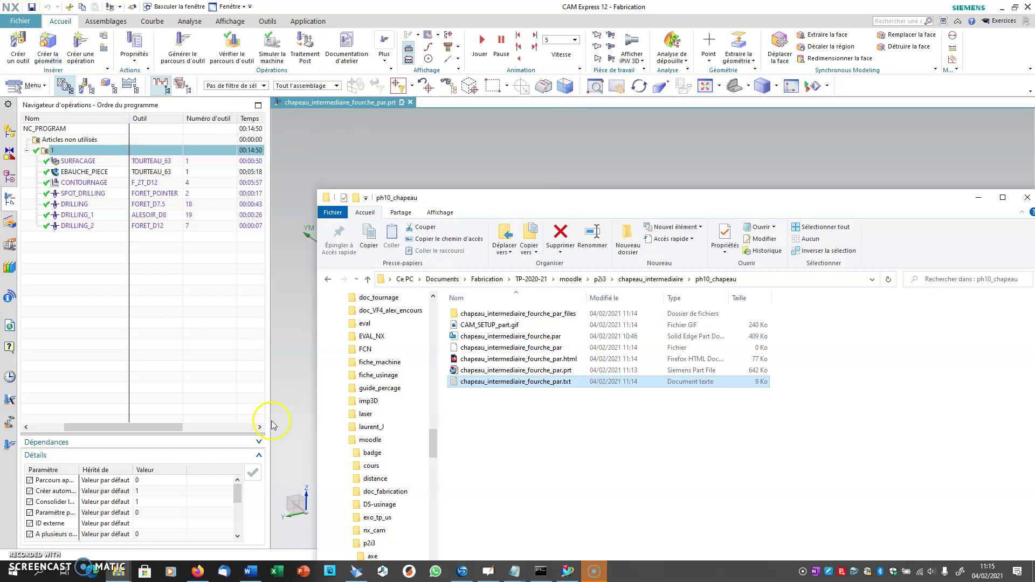
pyautogui.click(596, 573)
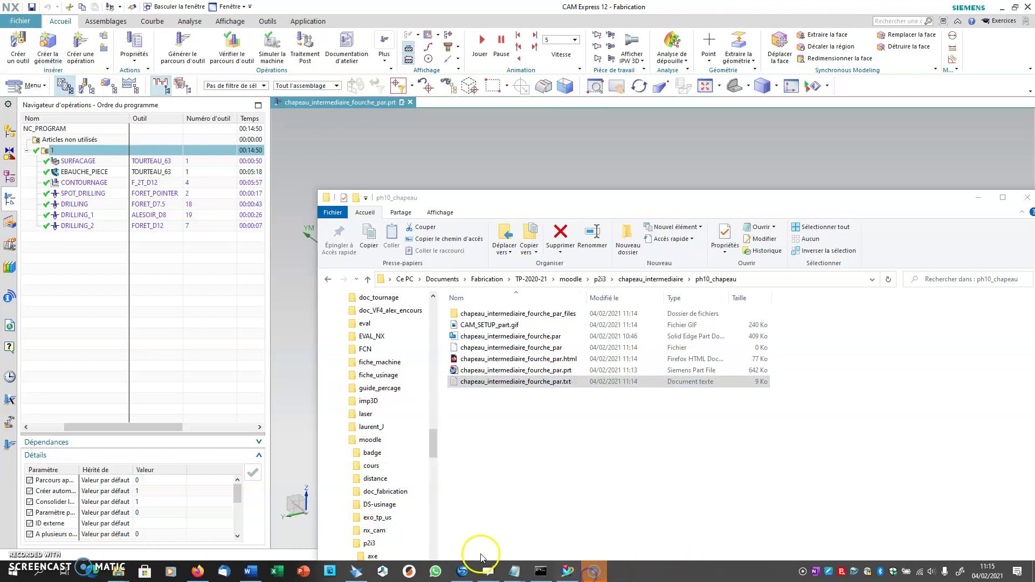